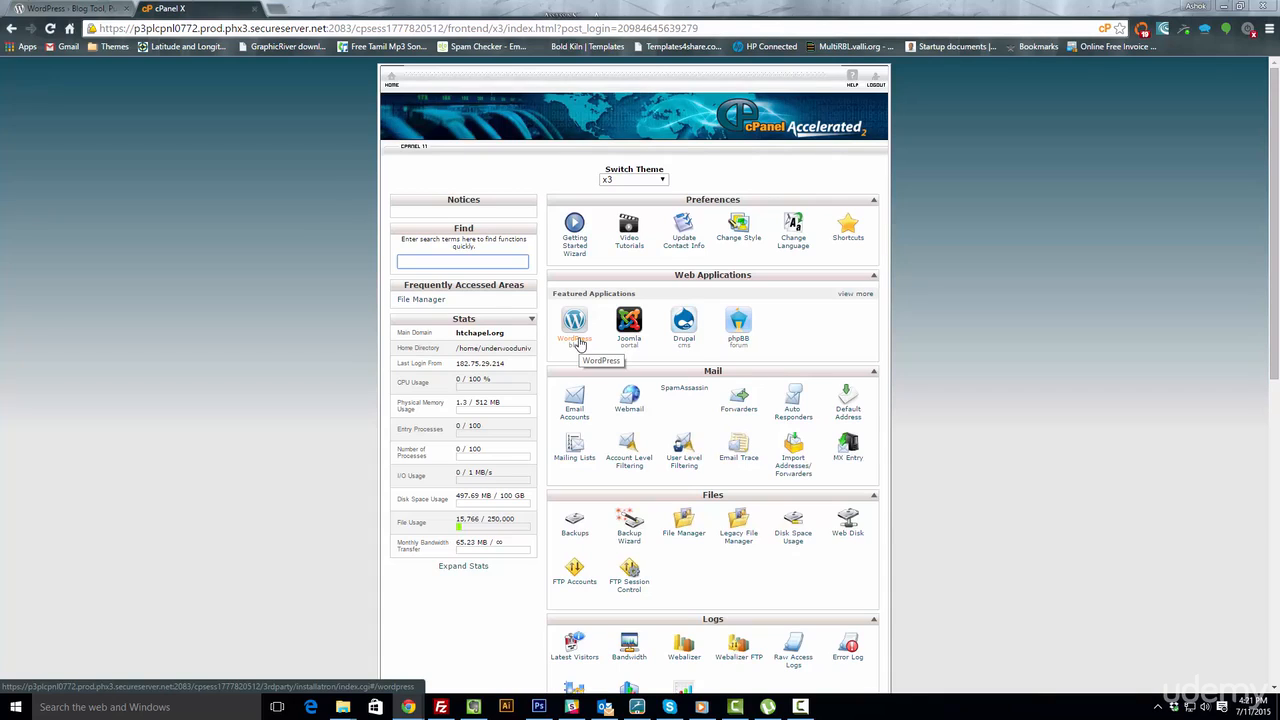
Step: Open WordPress from the Applications Browser's Content Management list in Installatron
left_click(578, 344)
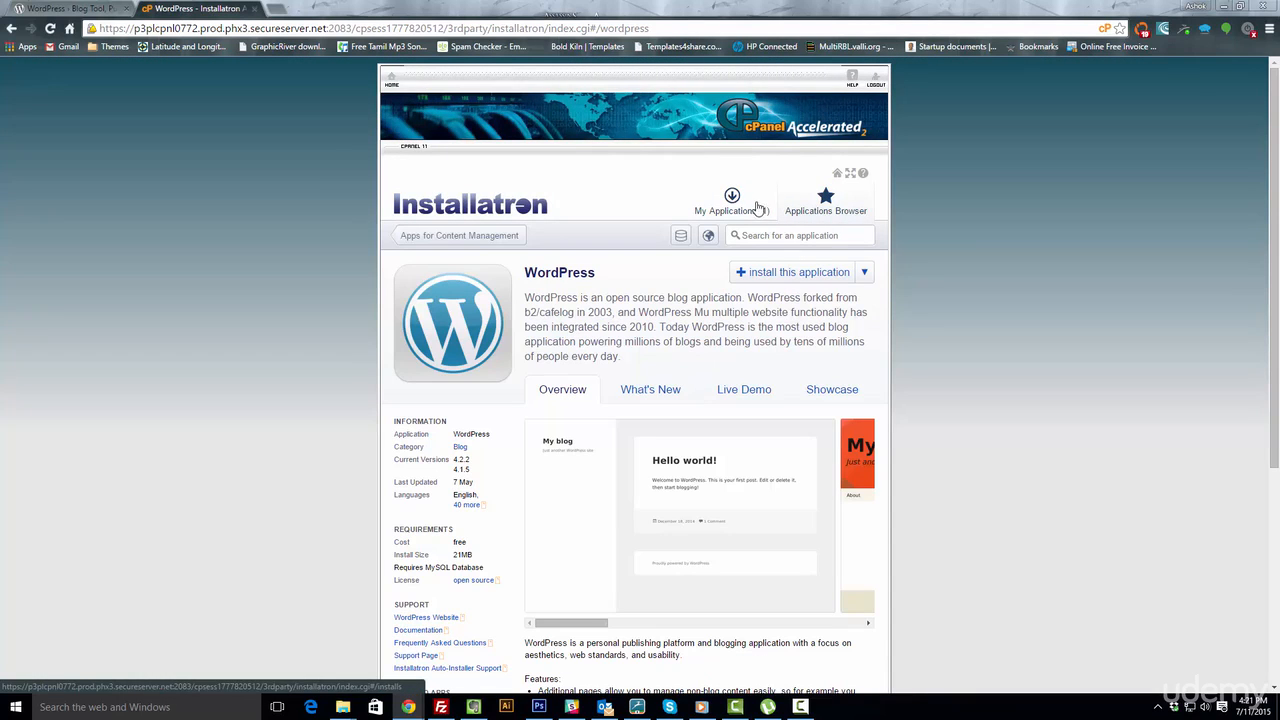
left_click(815, 207)
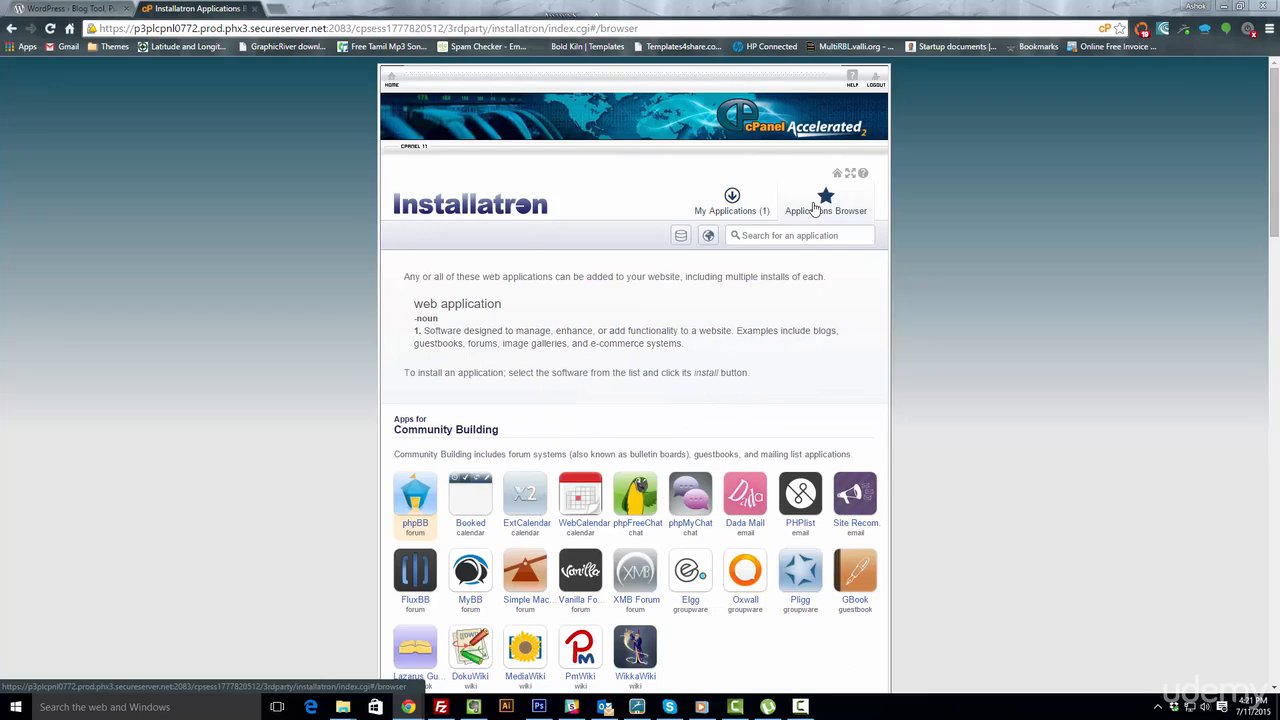
scroll(457, 514, "down", 4)
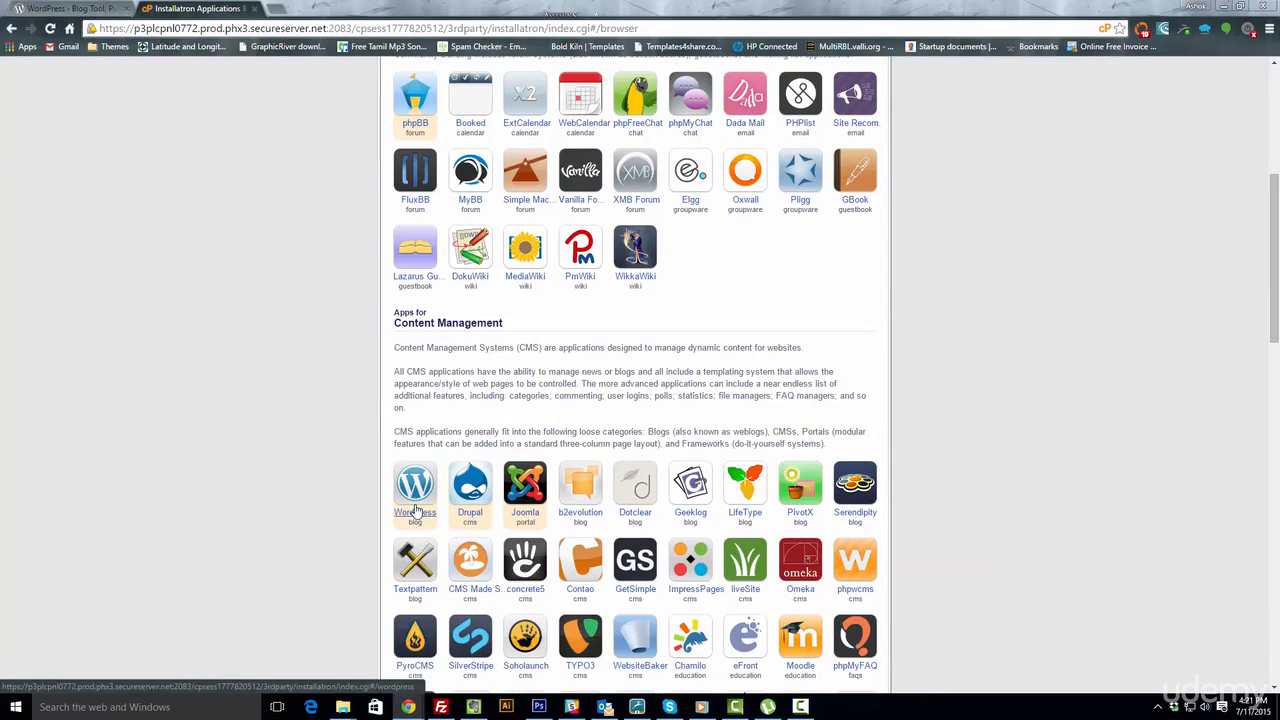
left_click(417, 511)
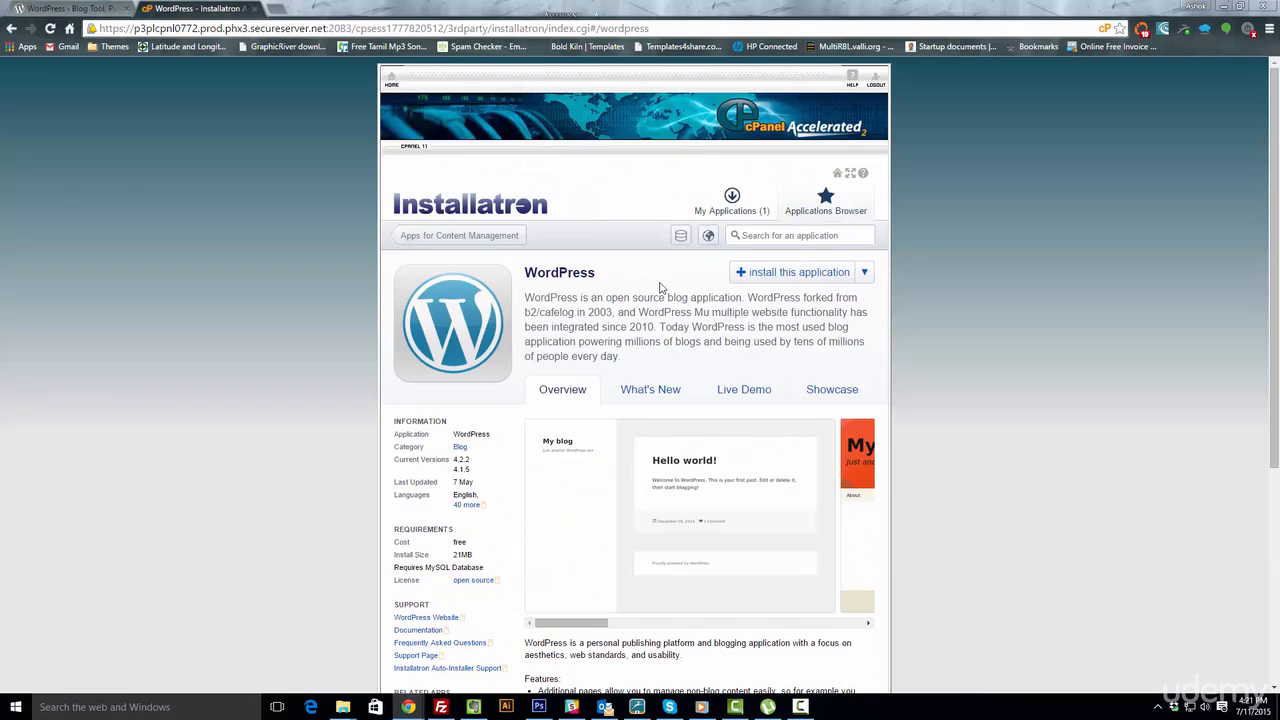
left_click(792, 273)
scroll(920, 324, "down", 1)
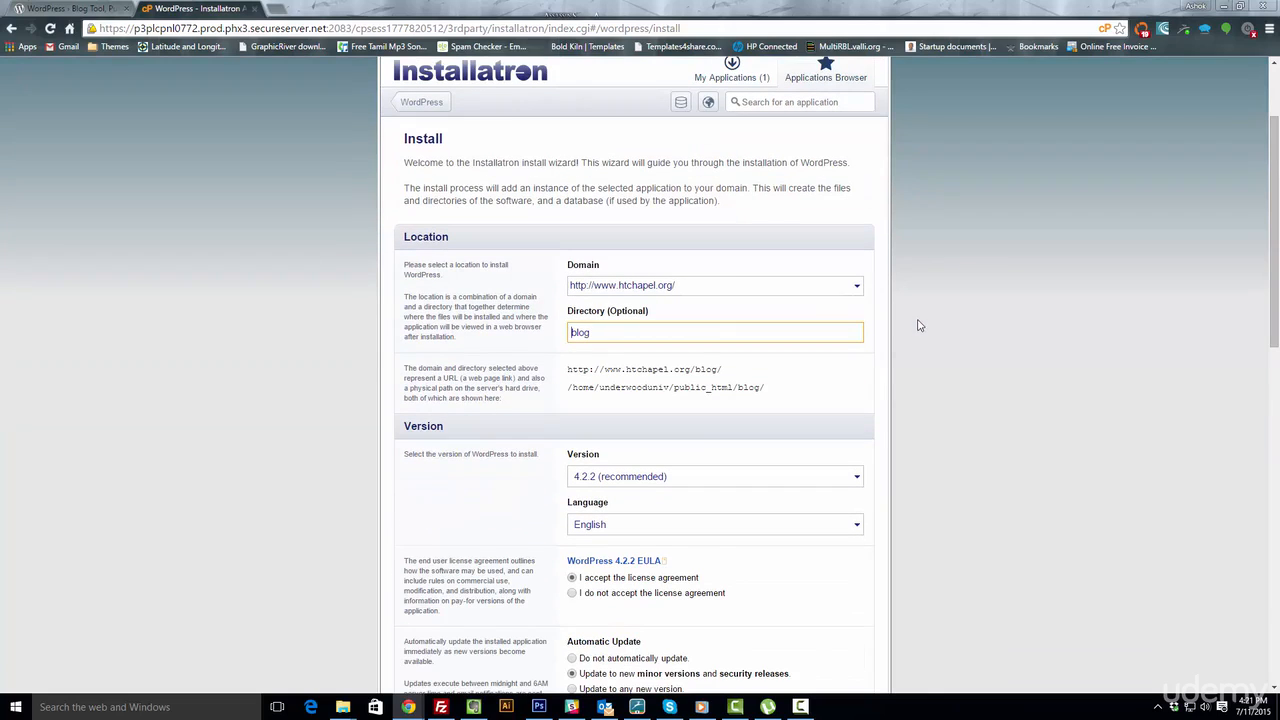
left_click(735, 287)
left_click(735, 287)
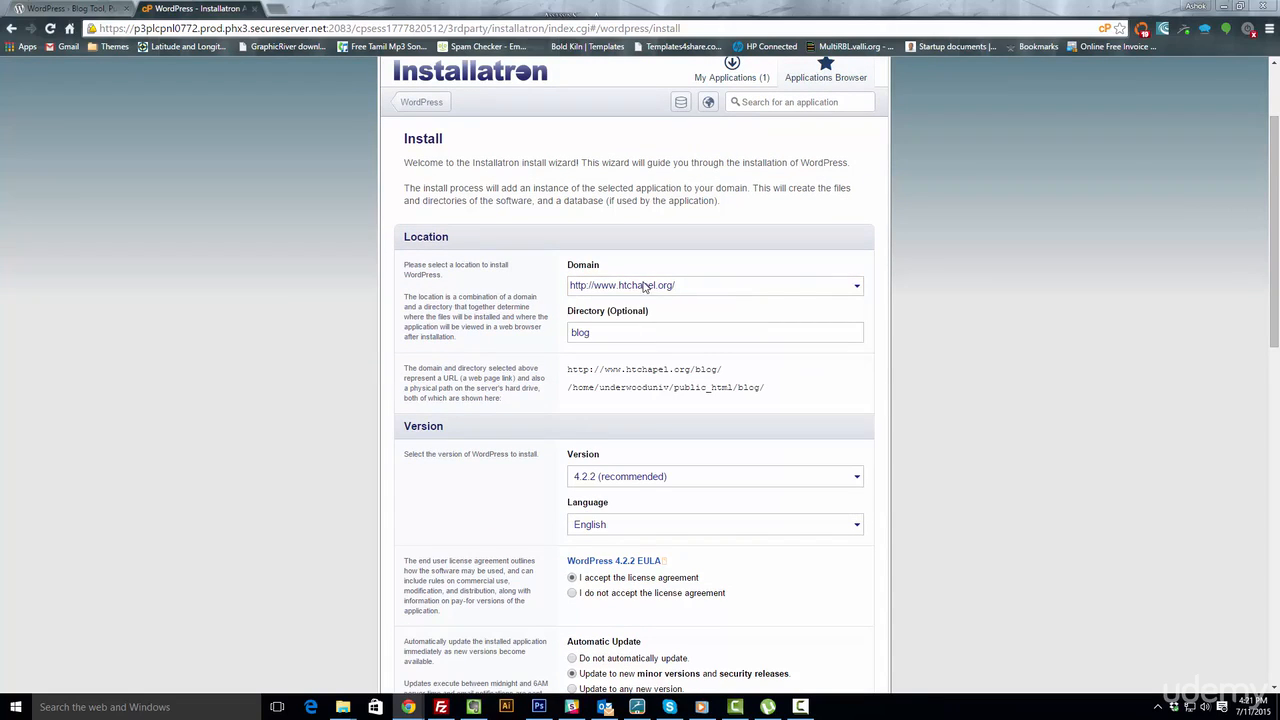
Step: Change the install directory from 'blog' to 'dryrun' and keep version 4.2.2
left_click(618, 336)
double_click(607, 332)
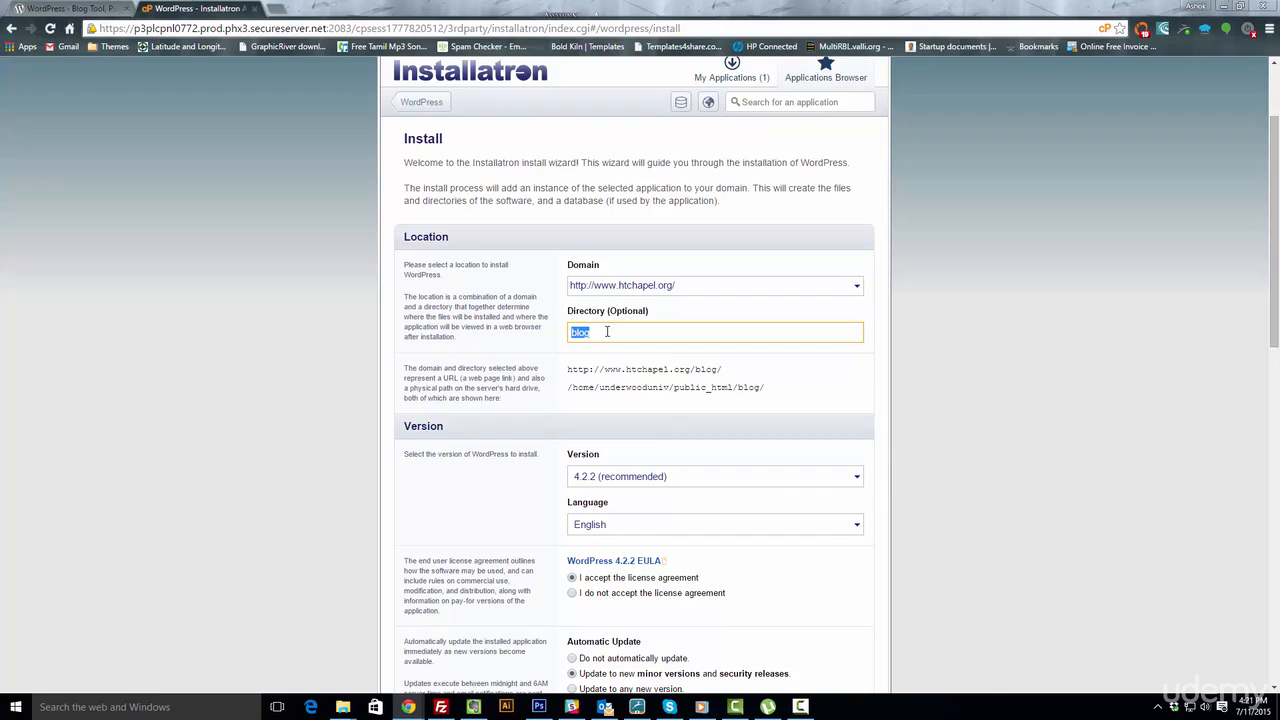
type("dryrun")
scroll(770, 409, "down", 1)
left_click(728, 412)
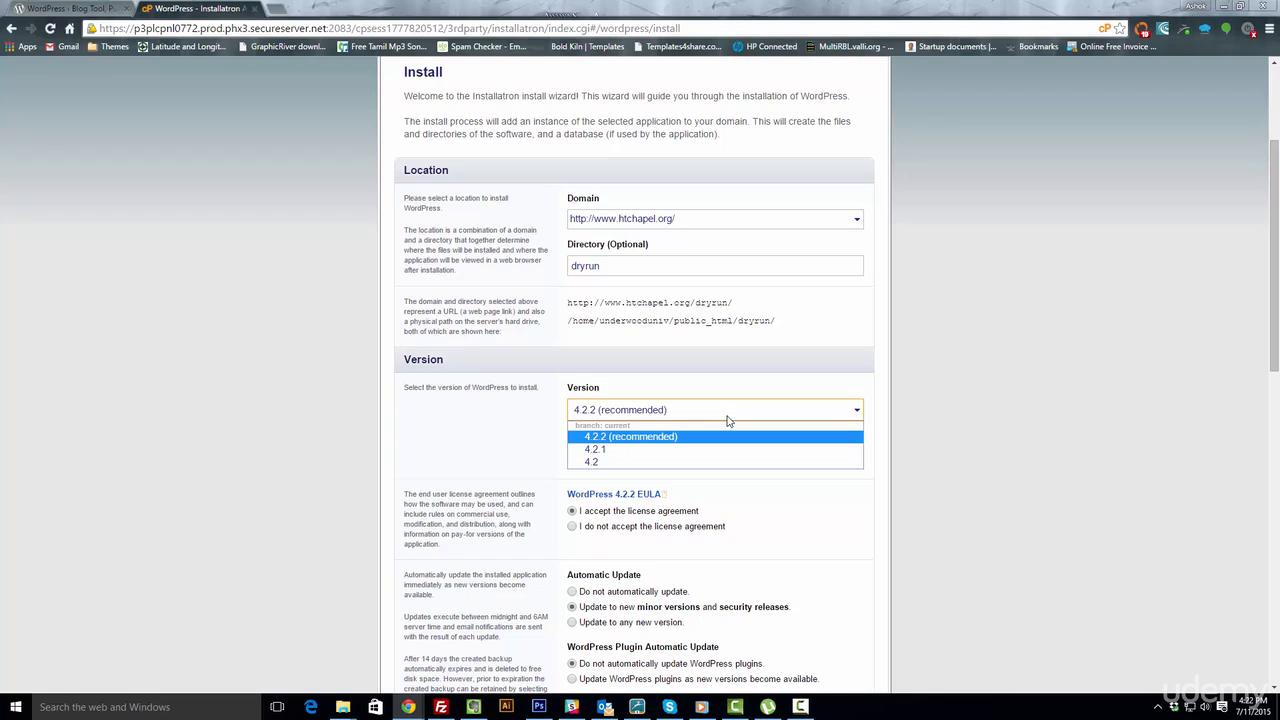
left_click(728, 421)
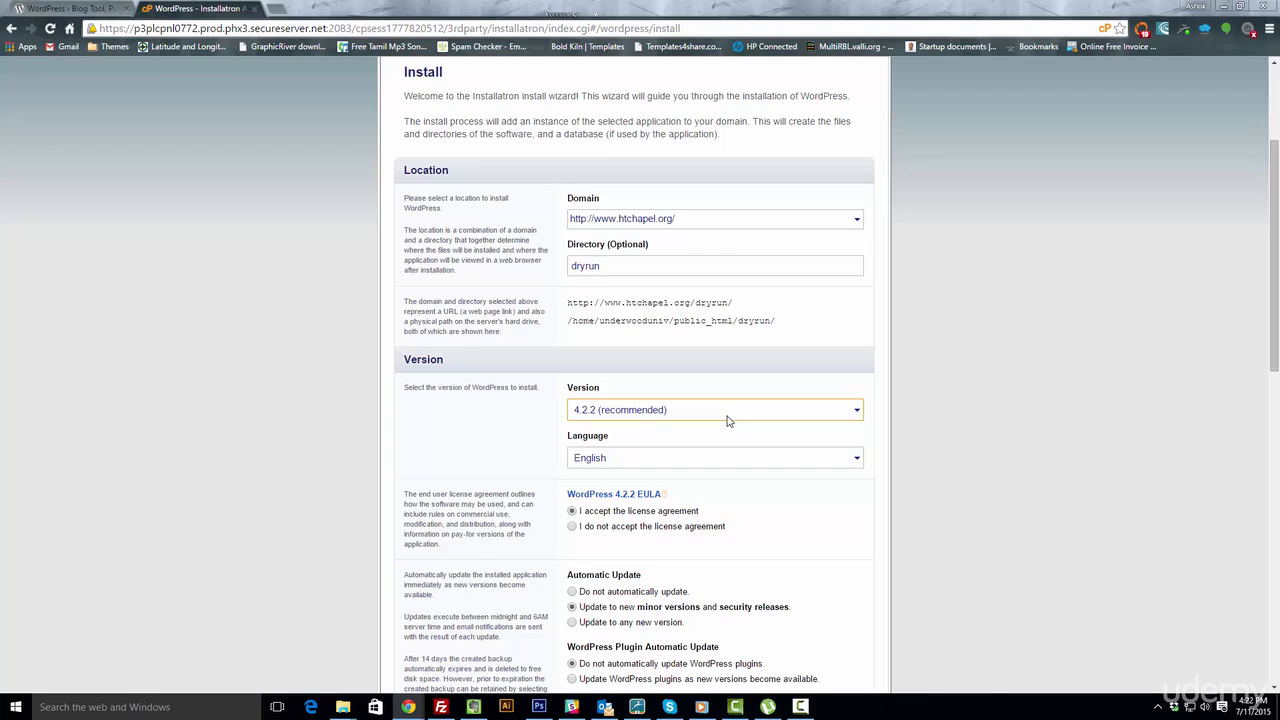
scroll(735, 440, "down", 1)
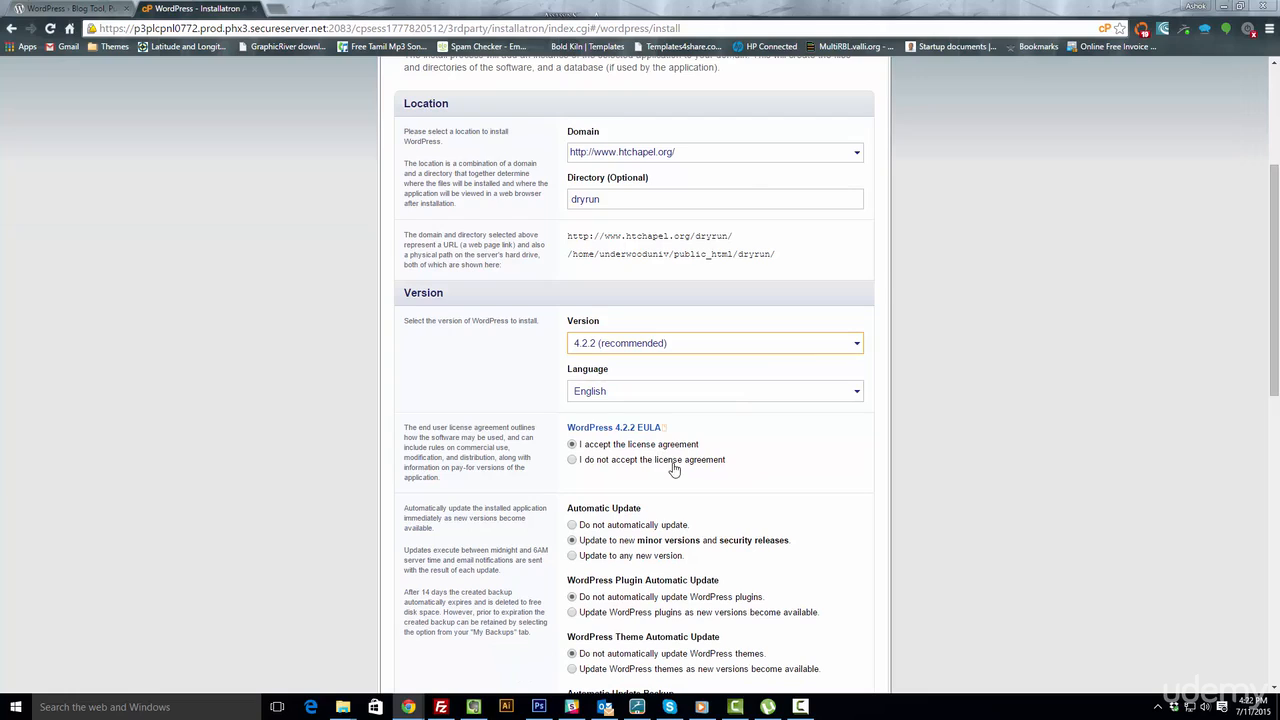
scroll(670, 465, "down", 2)
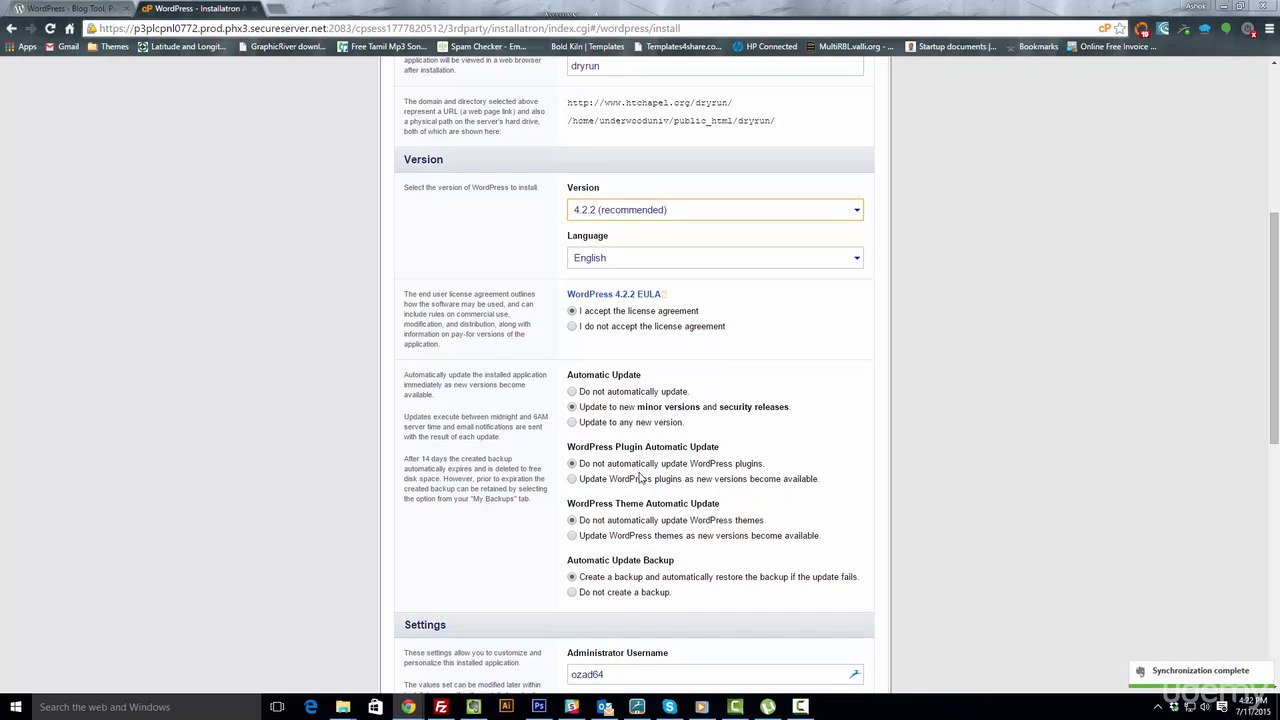
scroll(622, 530, "down", 1)
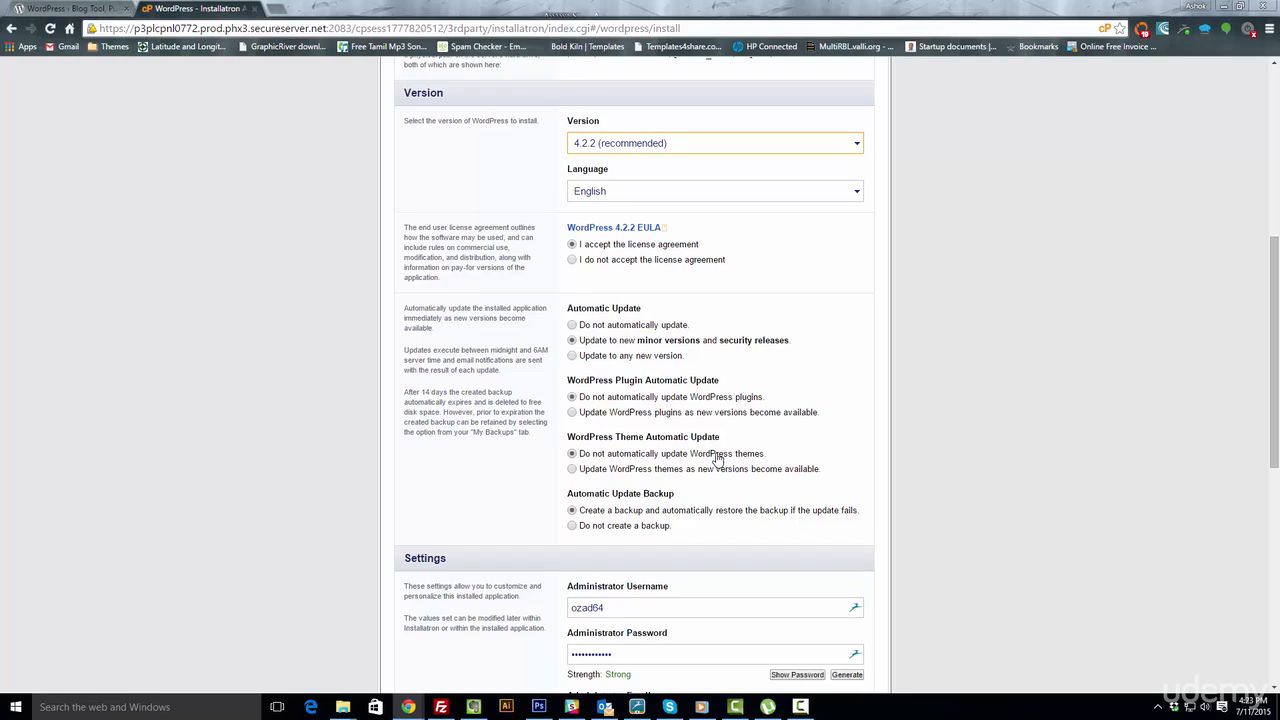
scroll(717, 458, "down", 1)
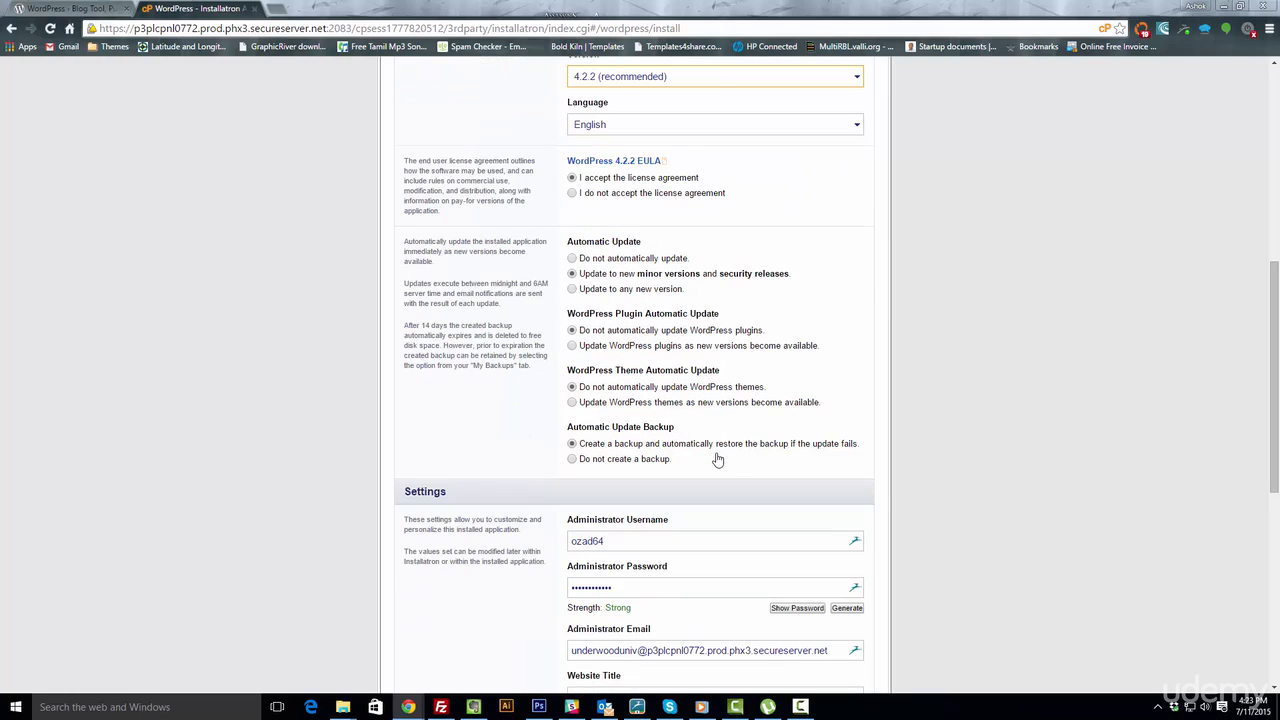
scroll(648, 440, "down", 1)
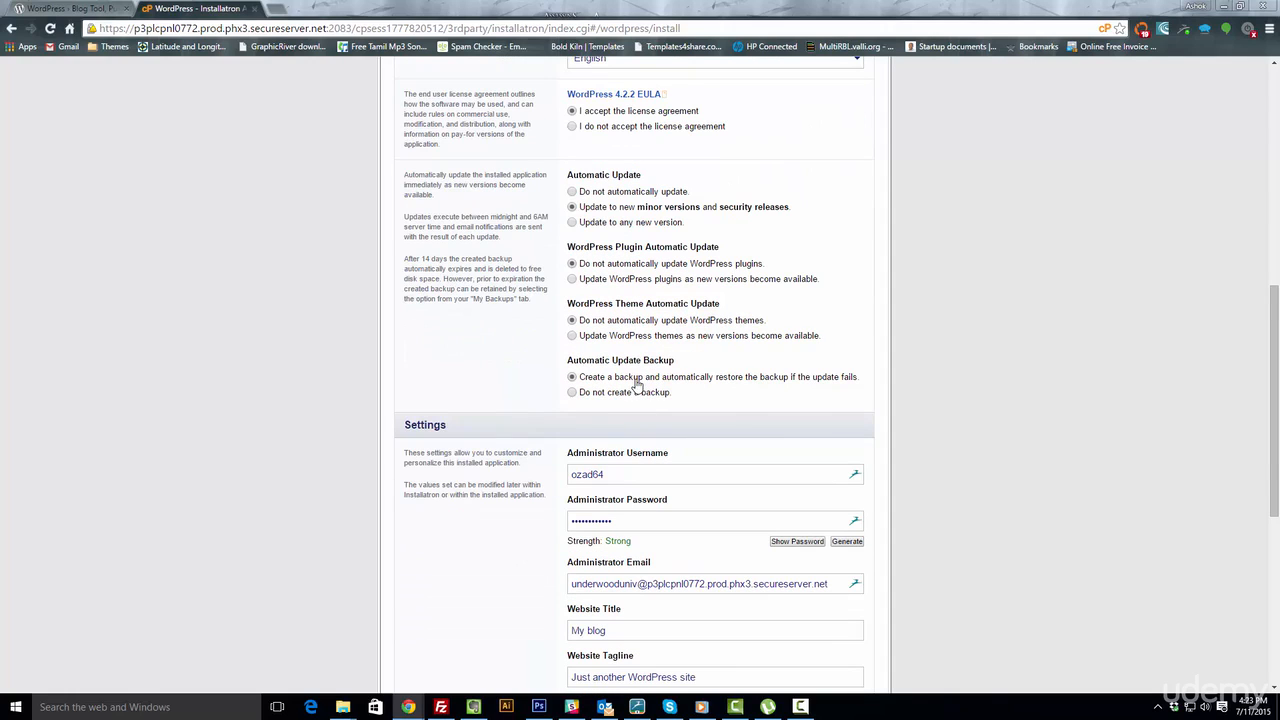
scroll(636, 385, "down", 1)
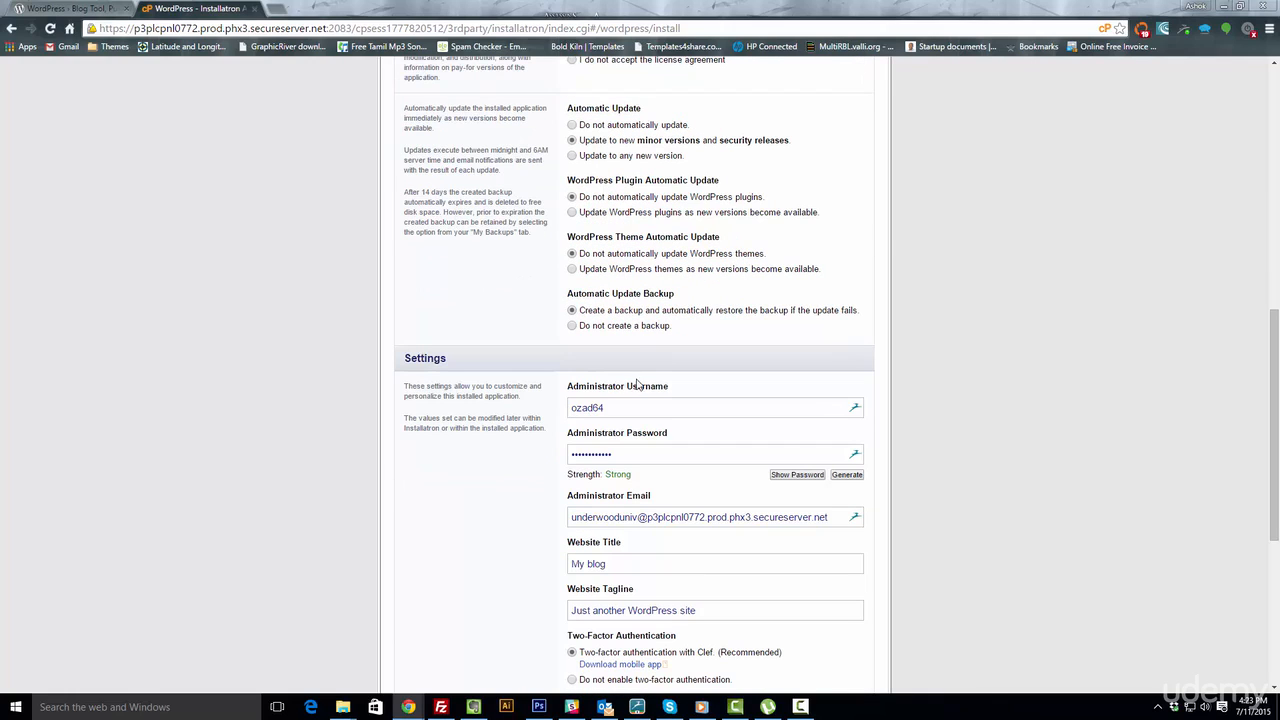
Step: Set the administrator username to testuser and enter a new password
left_click(649, 402)
double_click(649, 403)
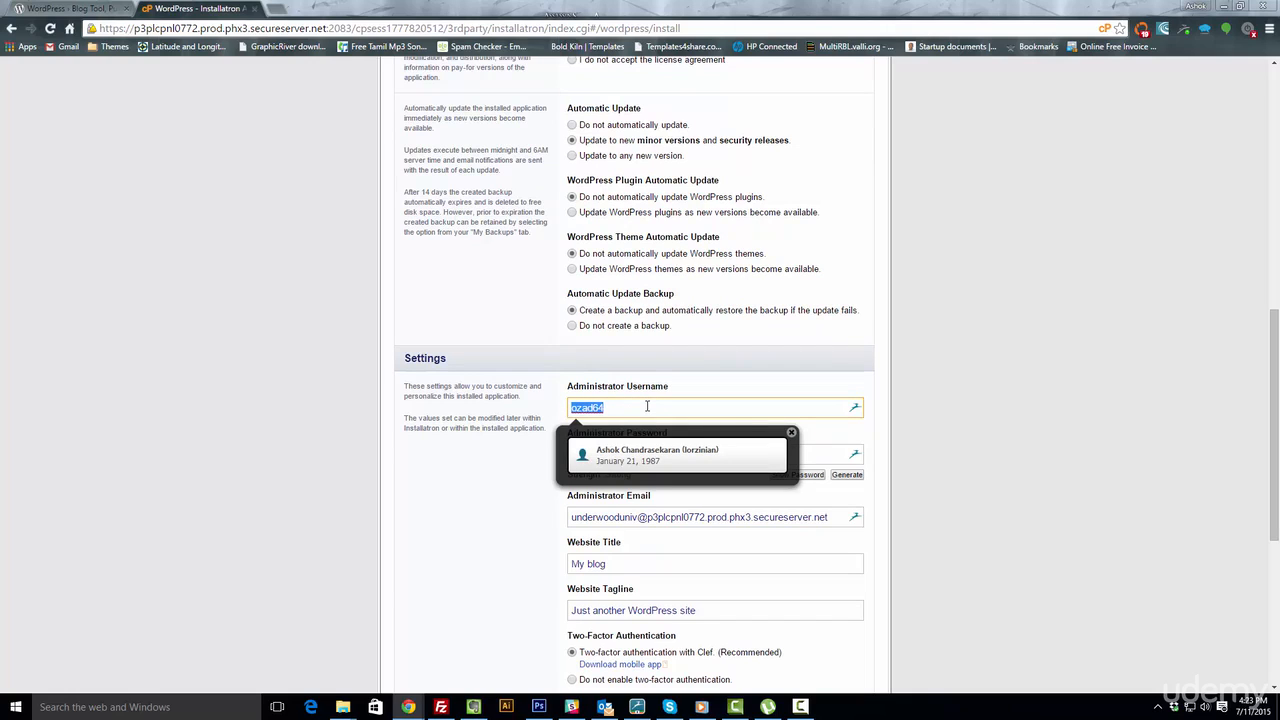
type("testuser")
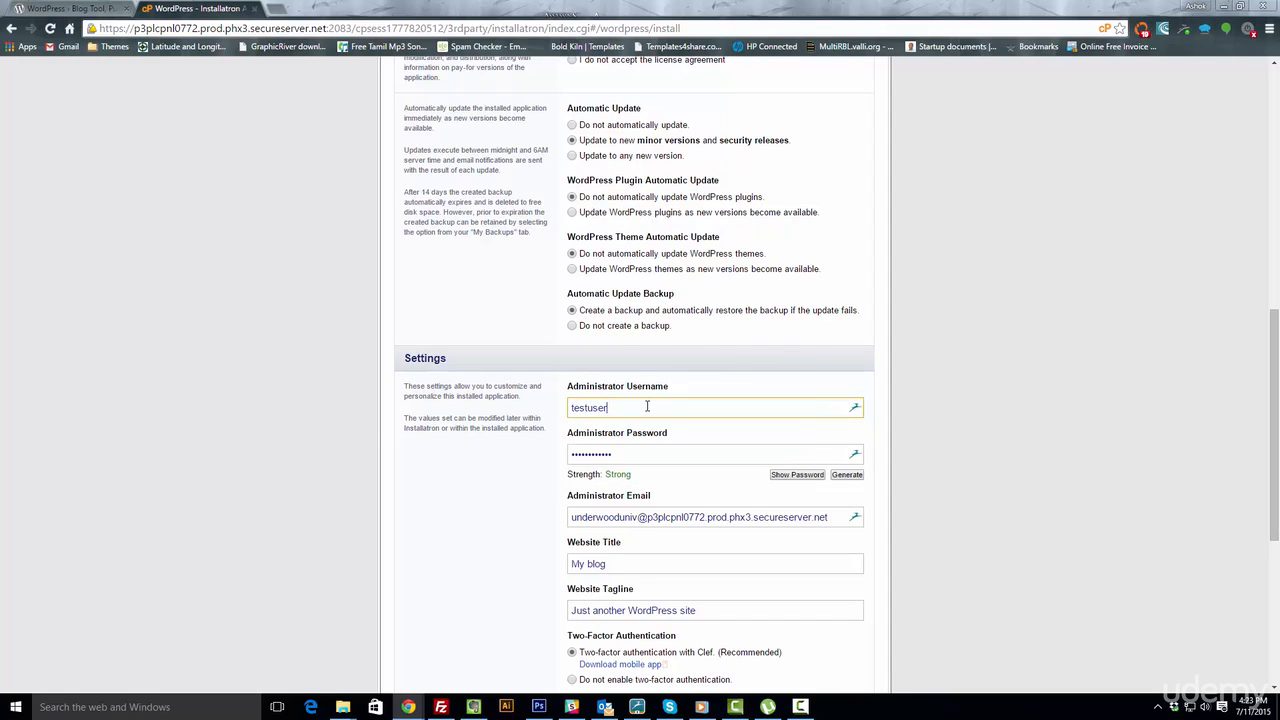
key("Tab")
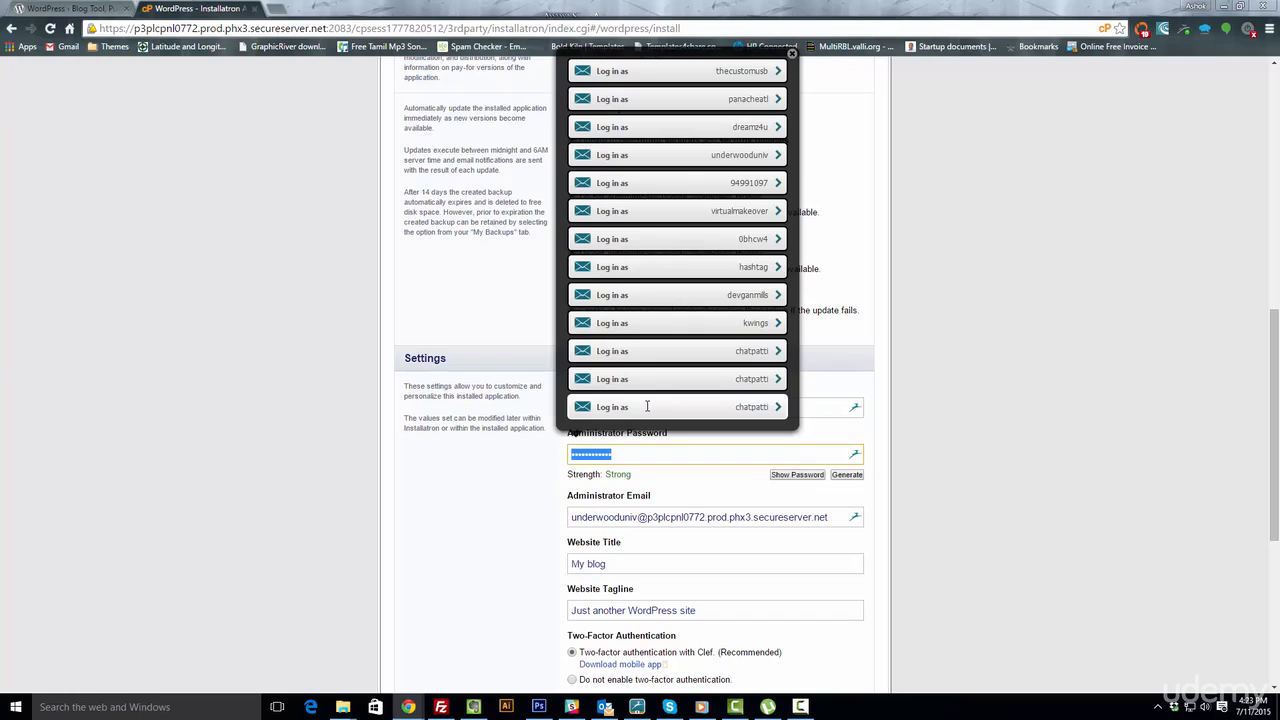
type("•••••••")
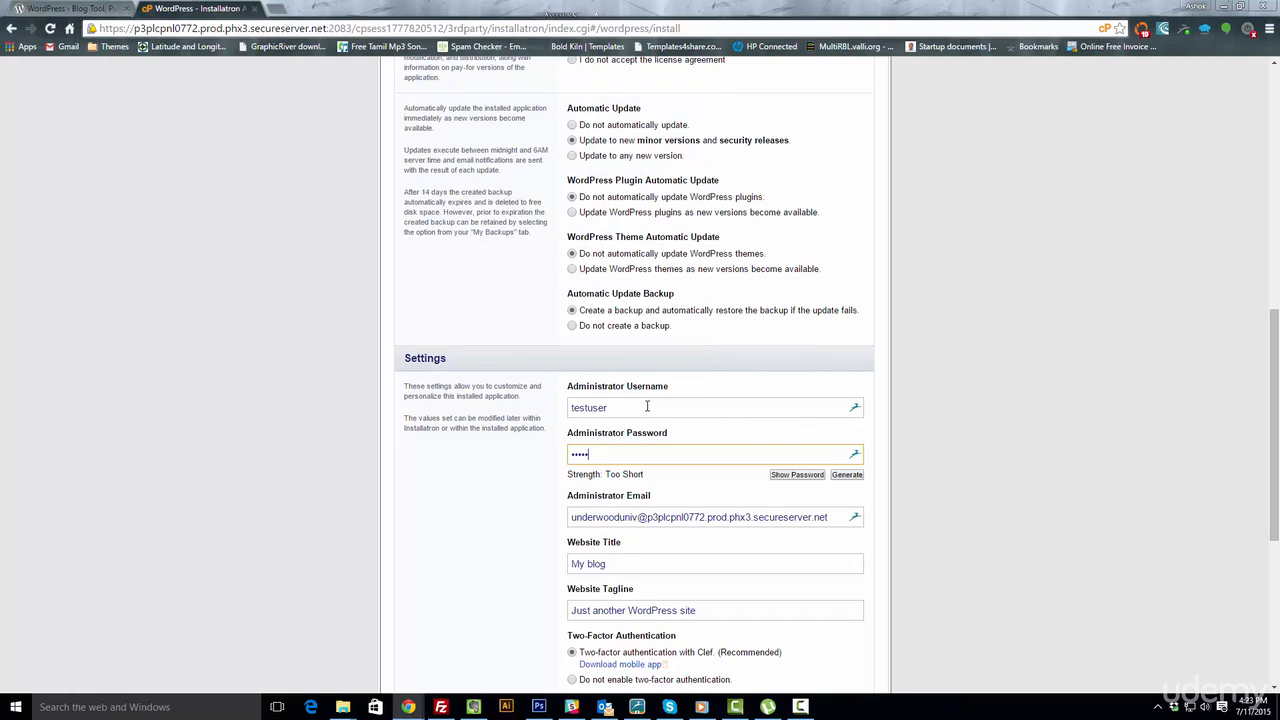
type("•")
Step: Enter the administrator e-mail address, fixing a typo, and reveal the password to check it
left_click(709, 519)
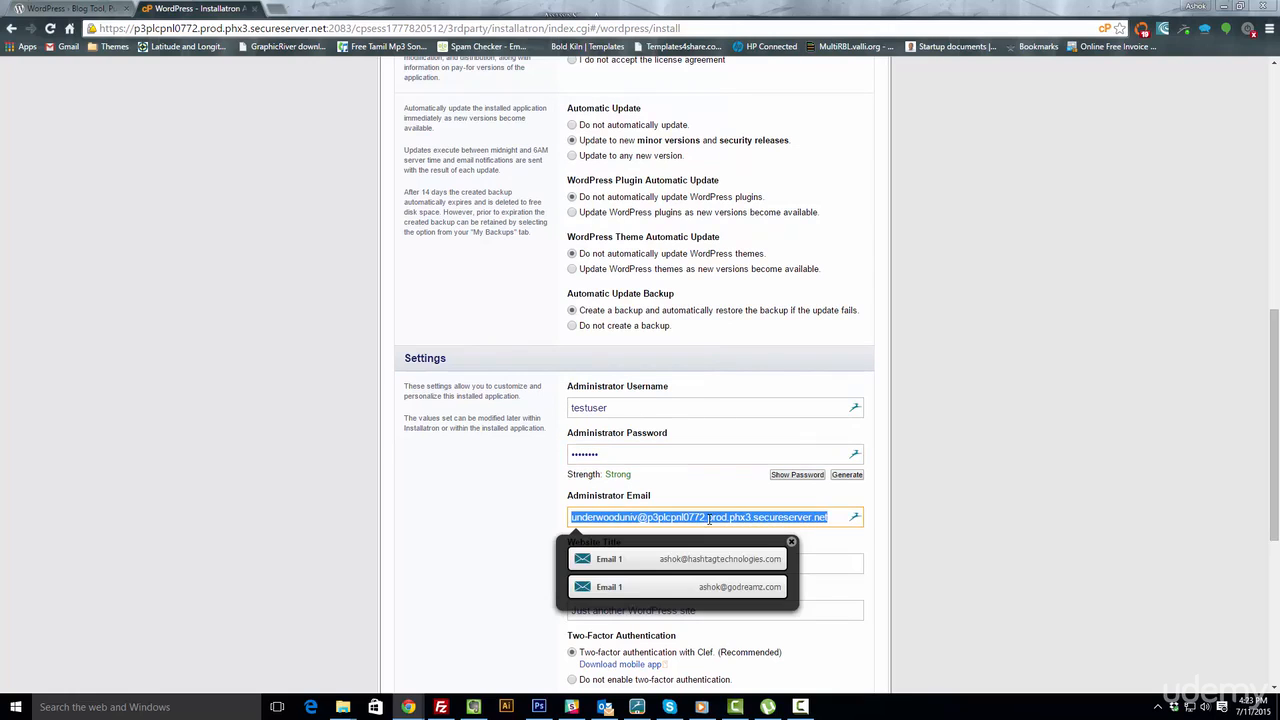
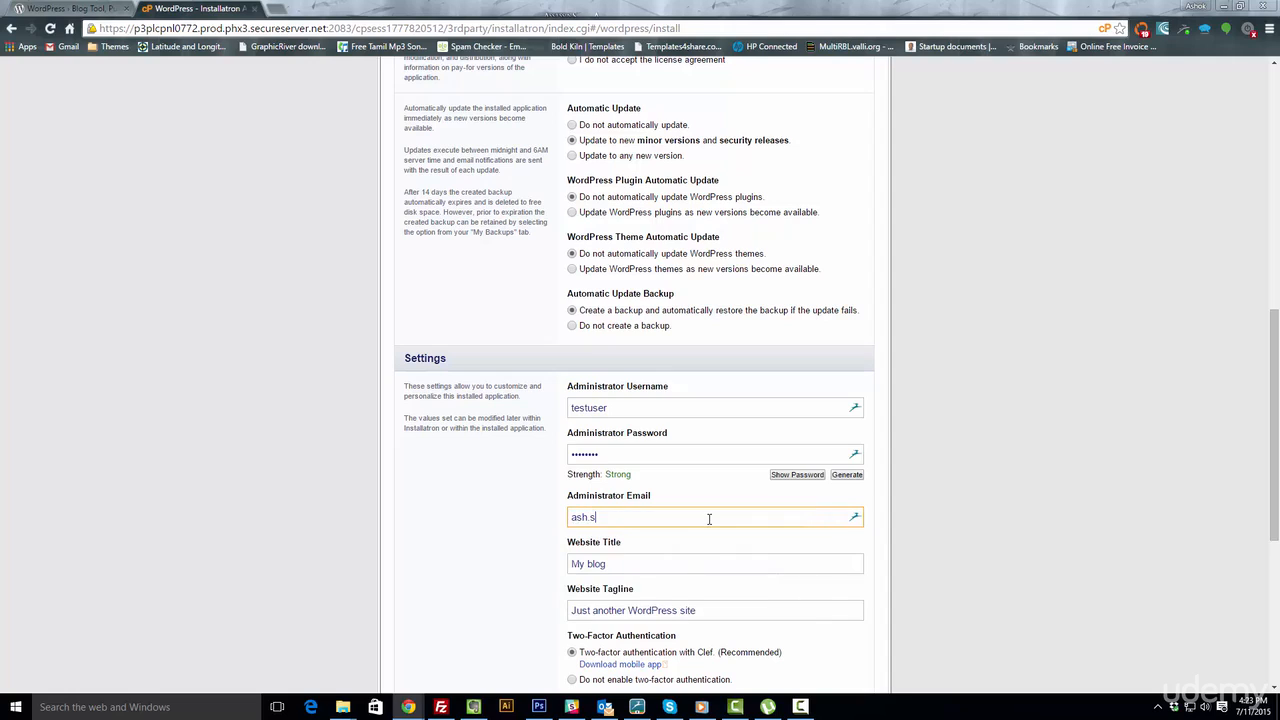
left_click(799, 476)
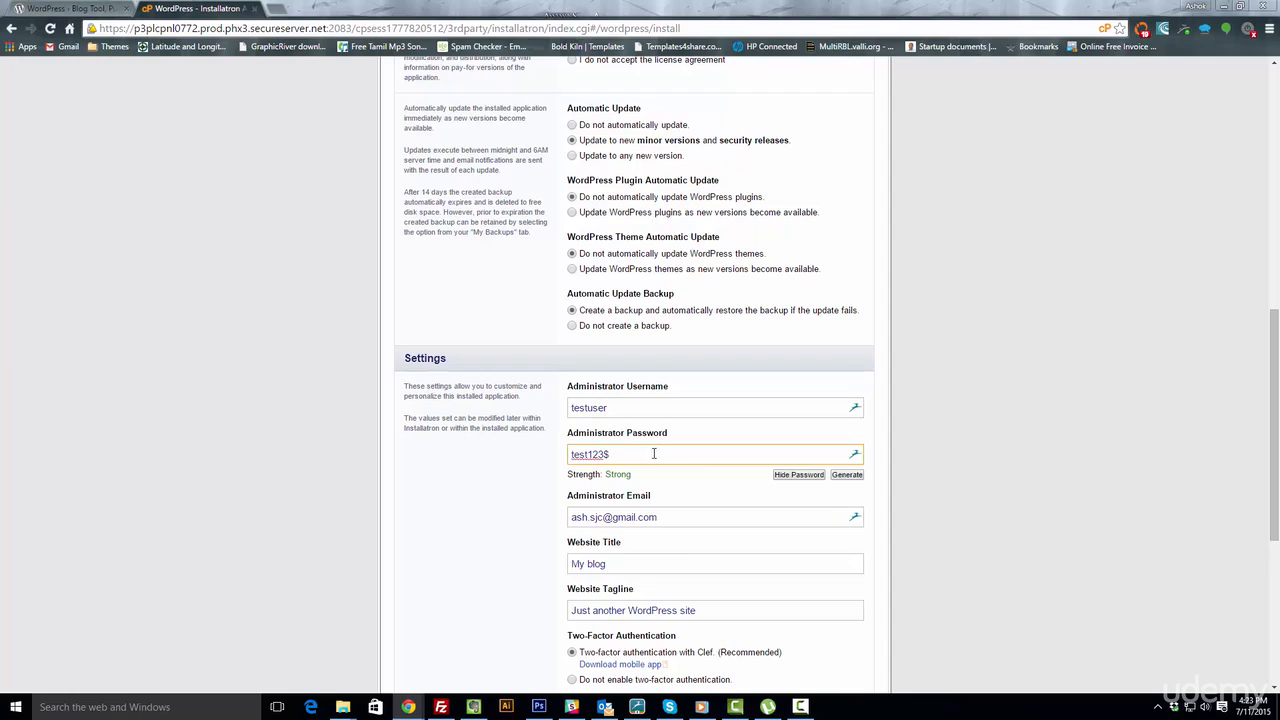
Step: Replace the website title 'My blog' with 'Test website'
scroll(730, 512, "down", 1)
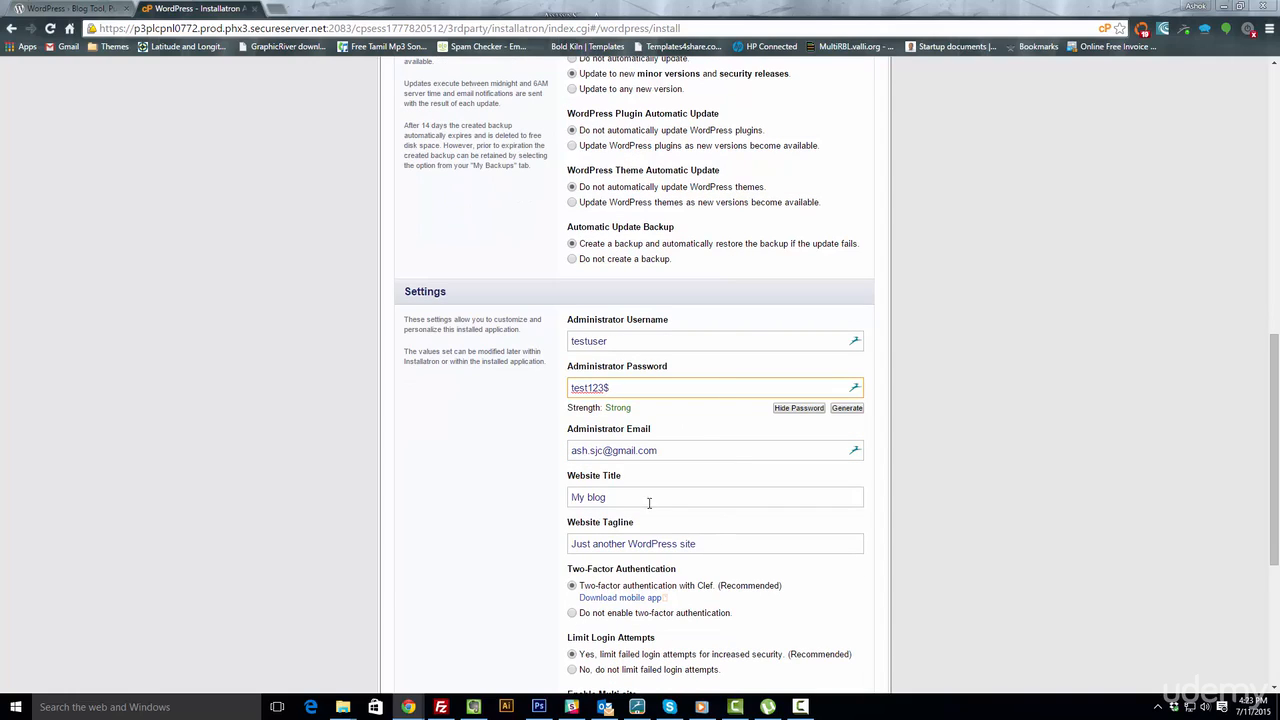
left_click_drag(641, 497, 553, 490)
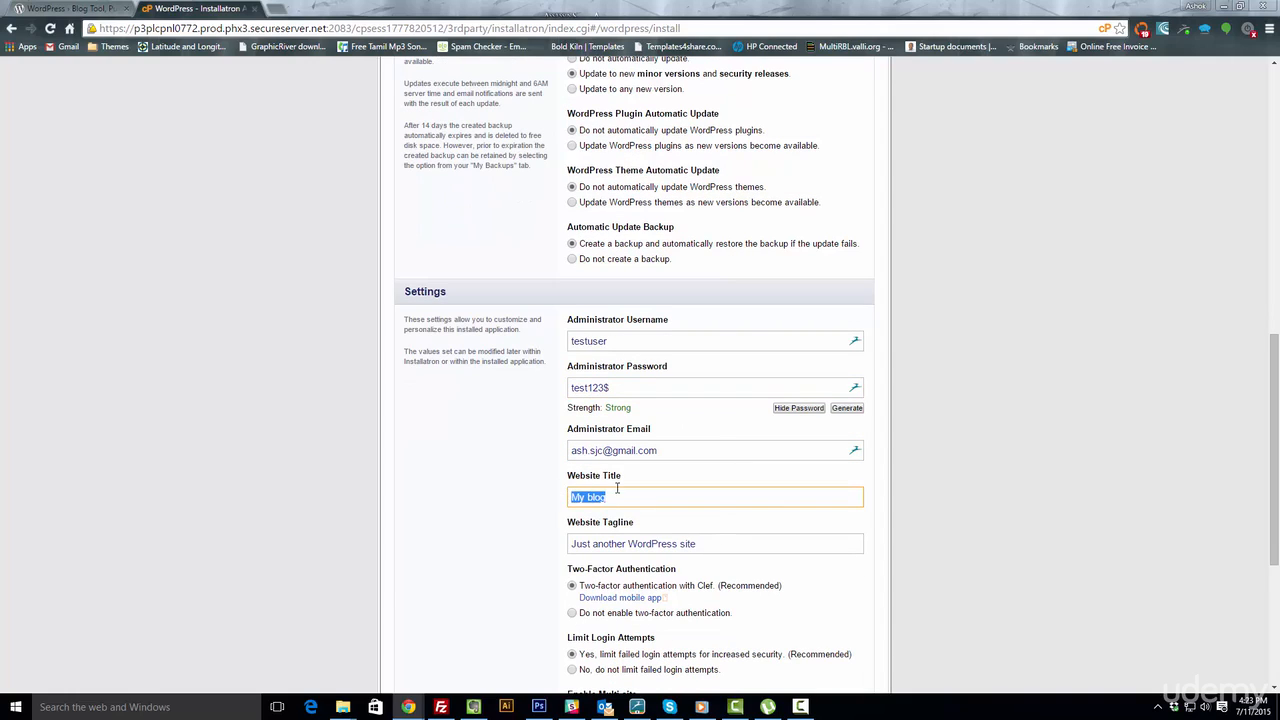
type("Test website")
scroll(655, 545, "down", 2)
left_click(572, 480)
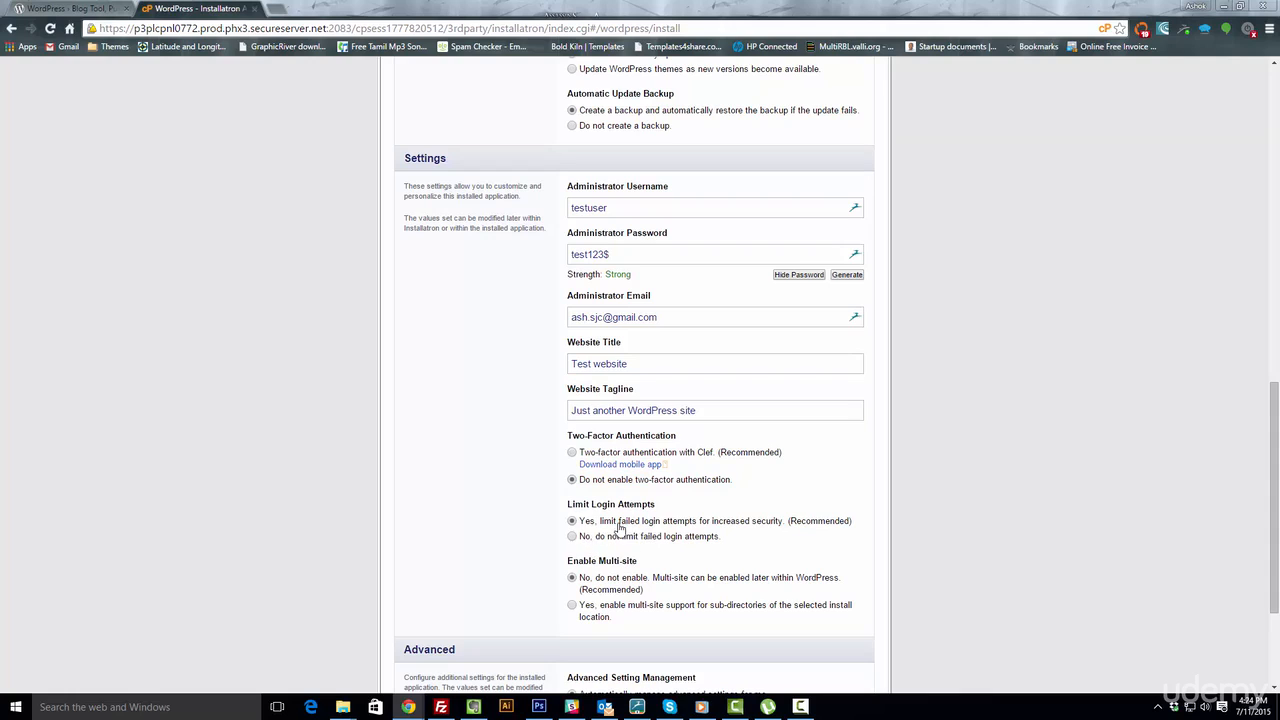
scroll(745, 545, "down", 1)
scroll(745, 545, "down", 1)
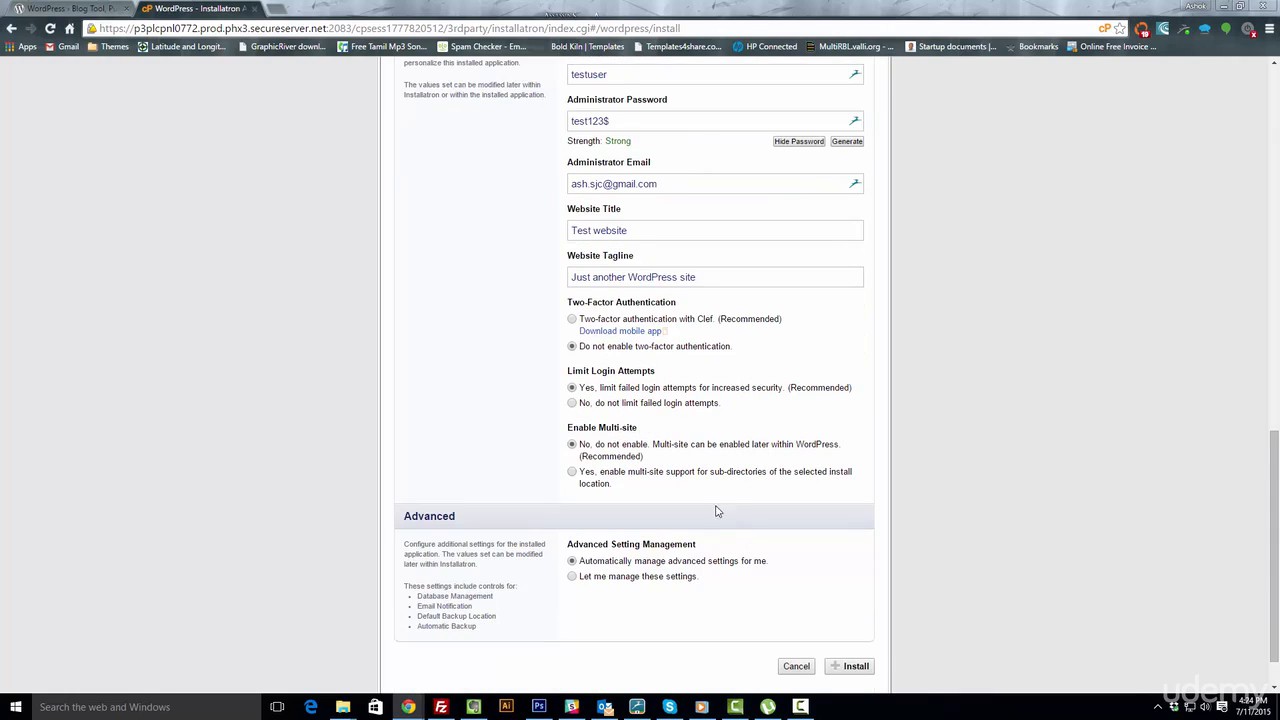
scroll(674, 445, "down", 1)
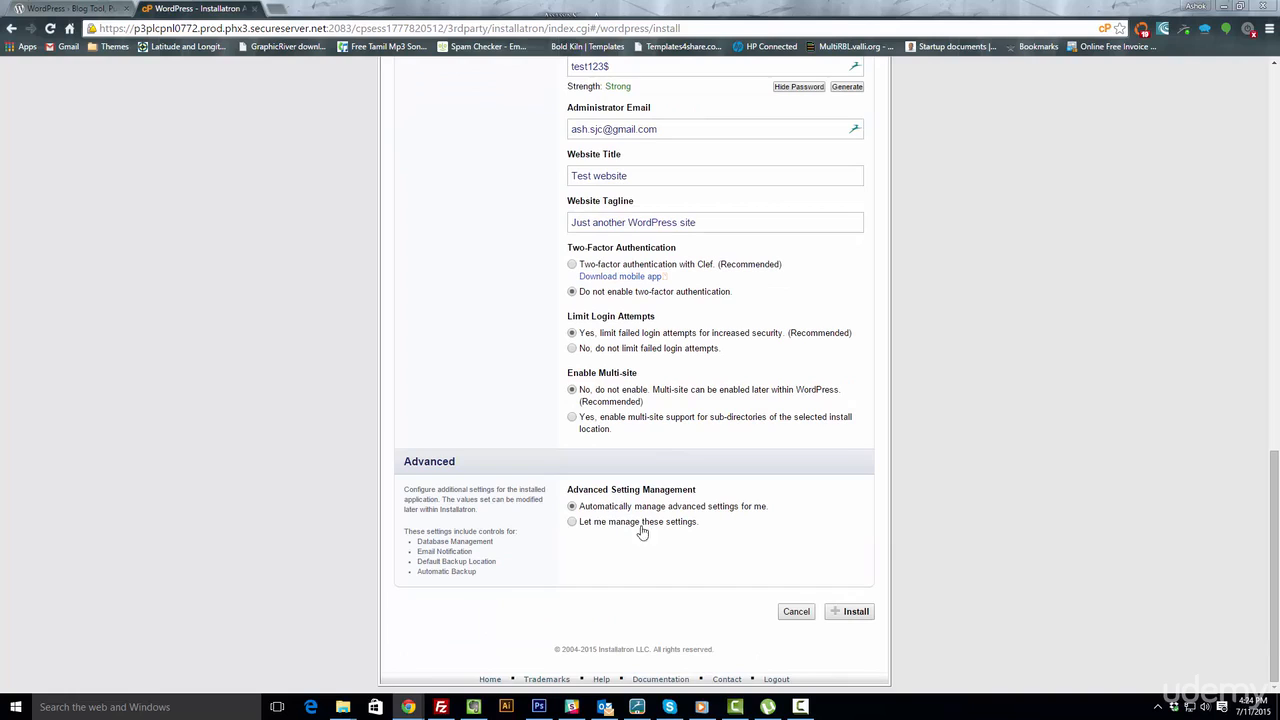
scroll(648, 532, "up", 1)
scroll(648, 532, "up", 2)
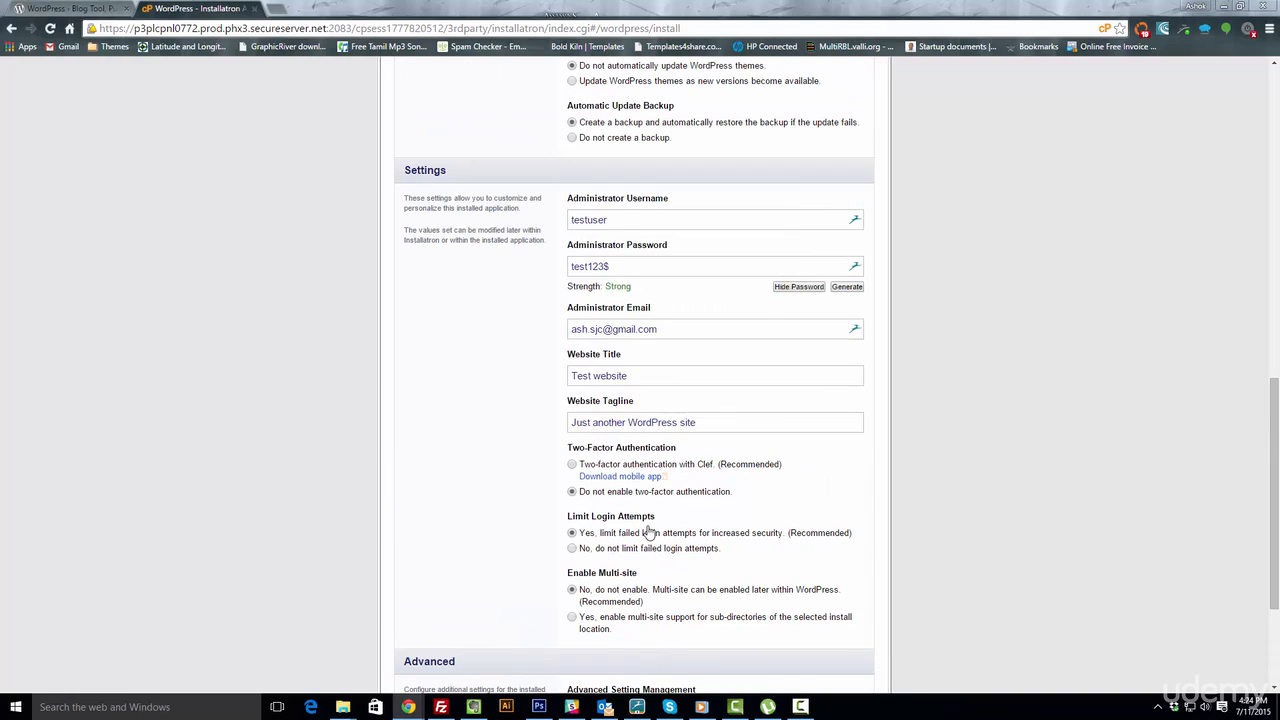
scroll(652, 533, "down", 3)
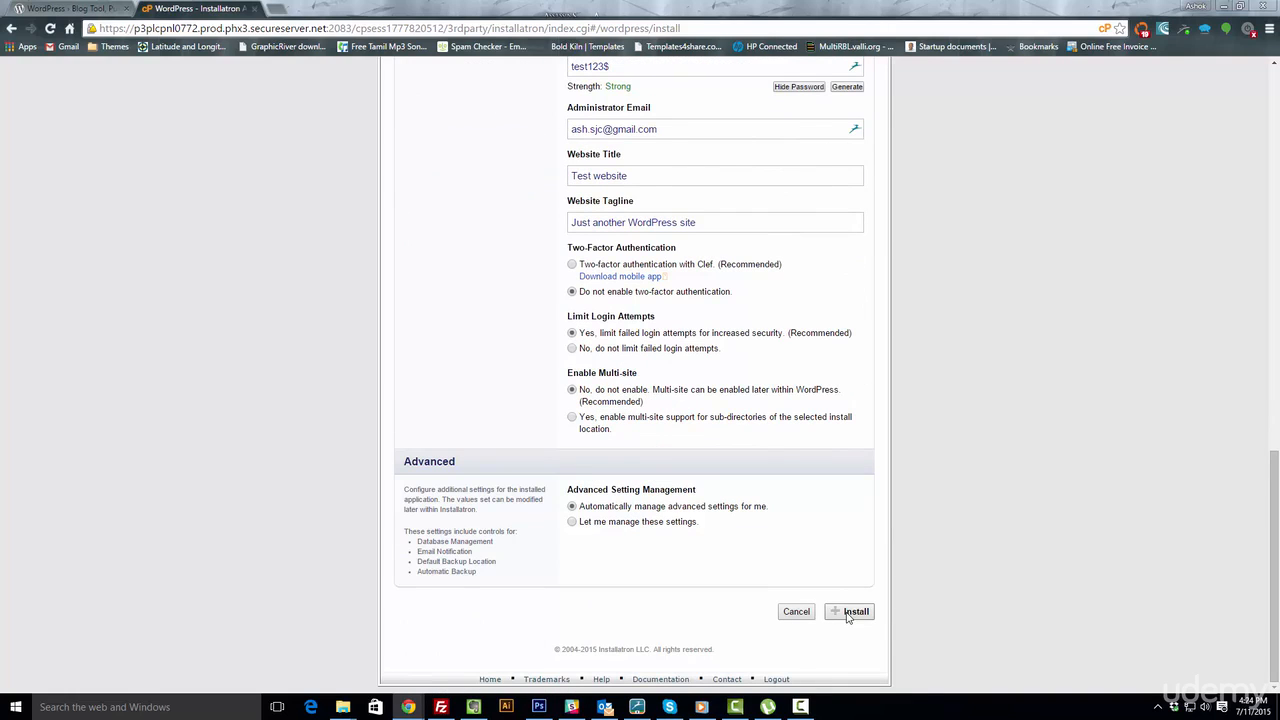
scroll(848, 617, "up", 1)
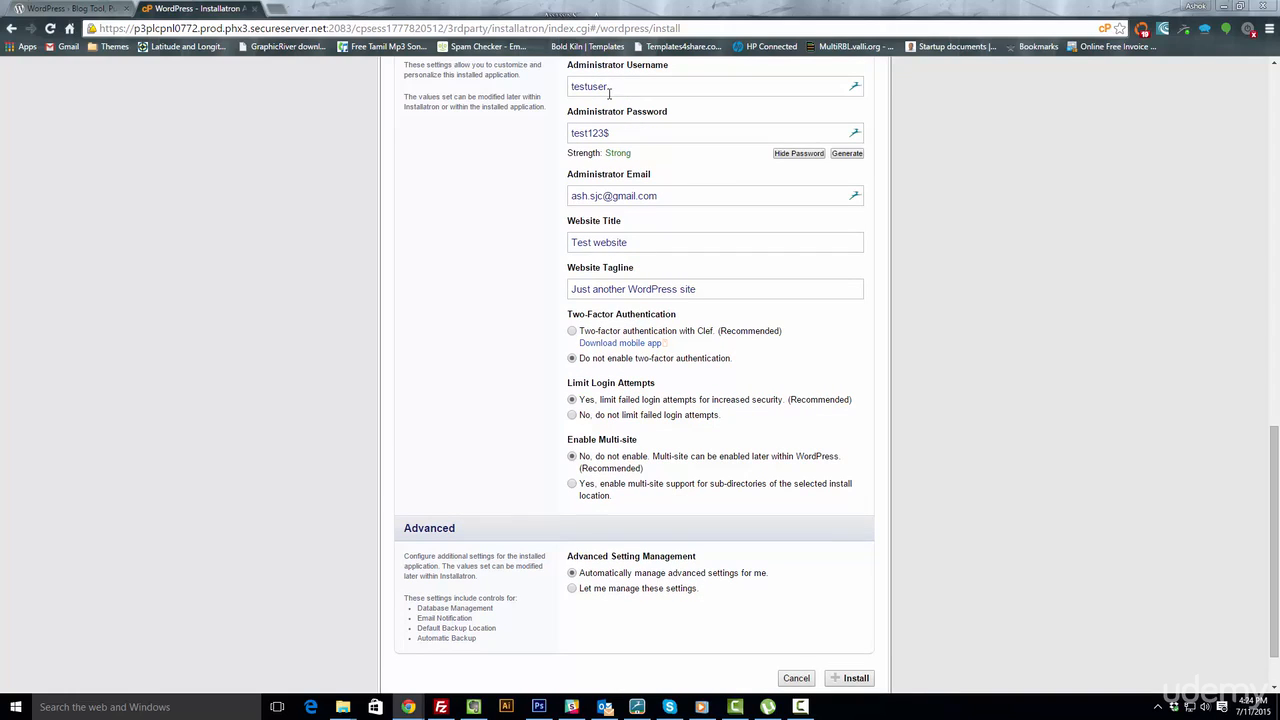
Step: Run the WordPress install, dismissing the password manager's replace prompt
left_click(850, 683)
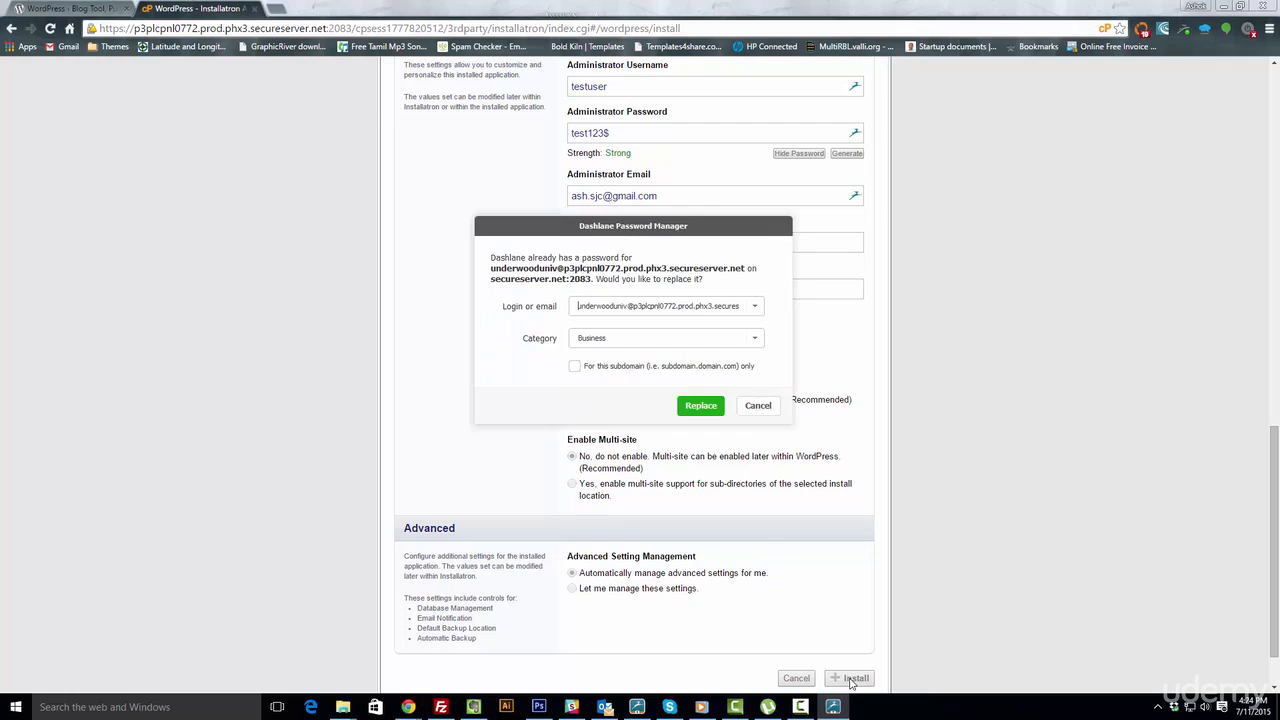
left_click(752, 406)
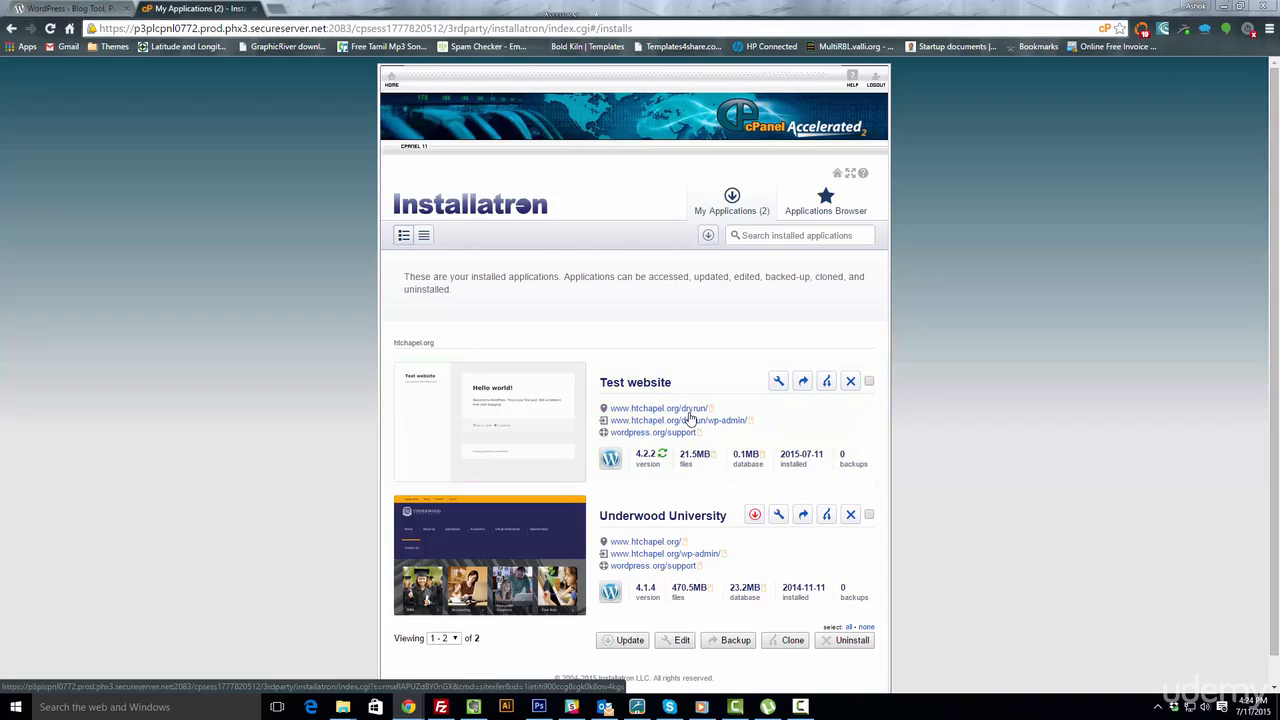
Step: Open the Test website's wp-admin dashboard, then return to the WordPress.org tab
left_click(691, 423)
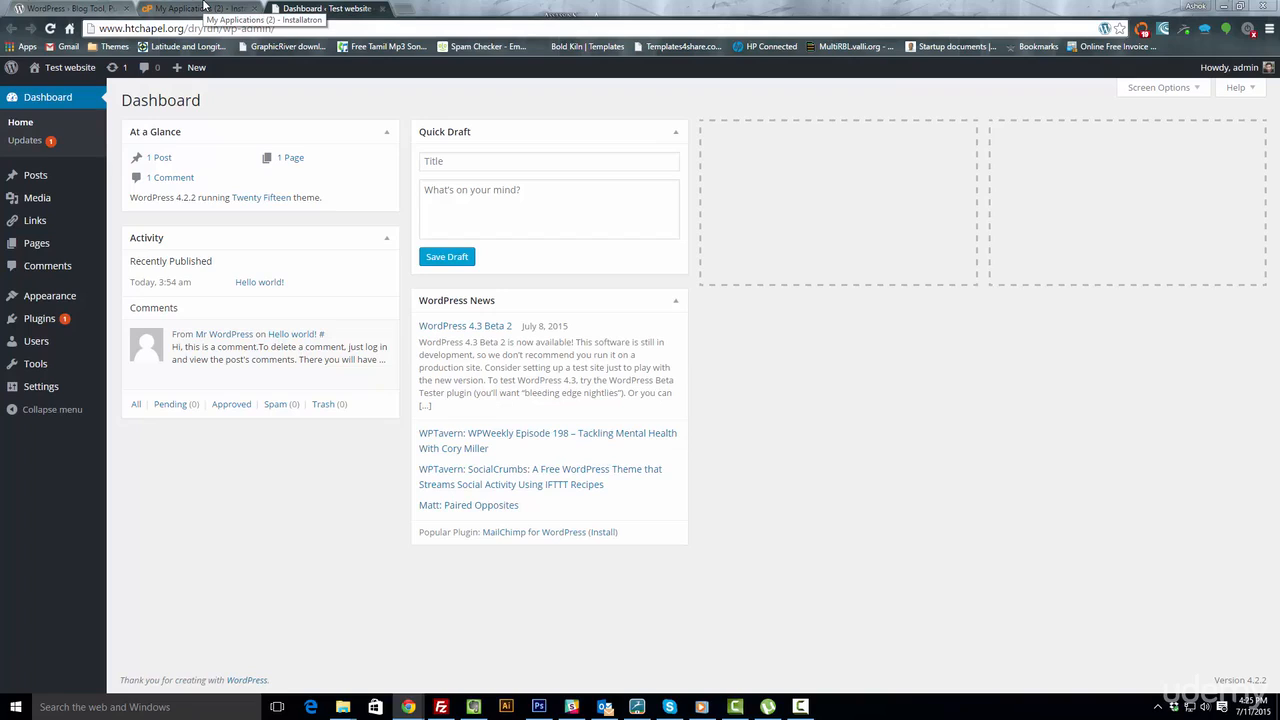
left_click(80, 7)
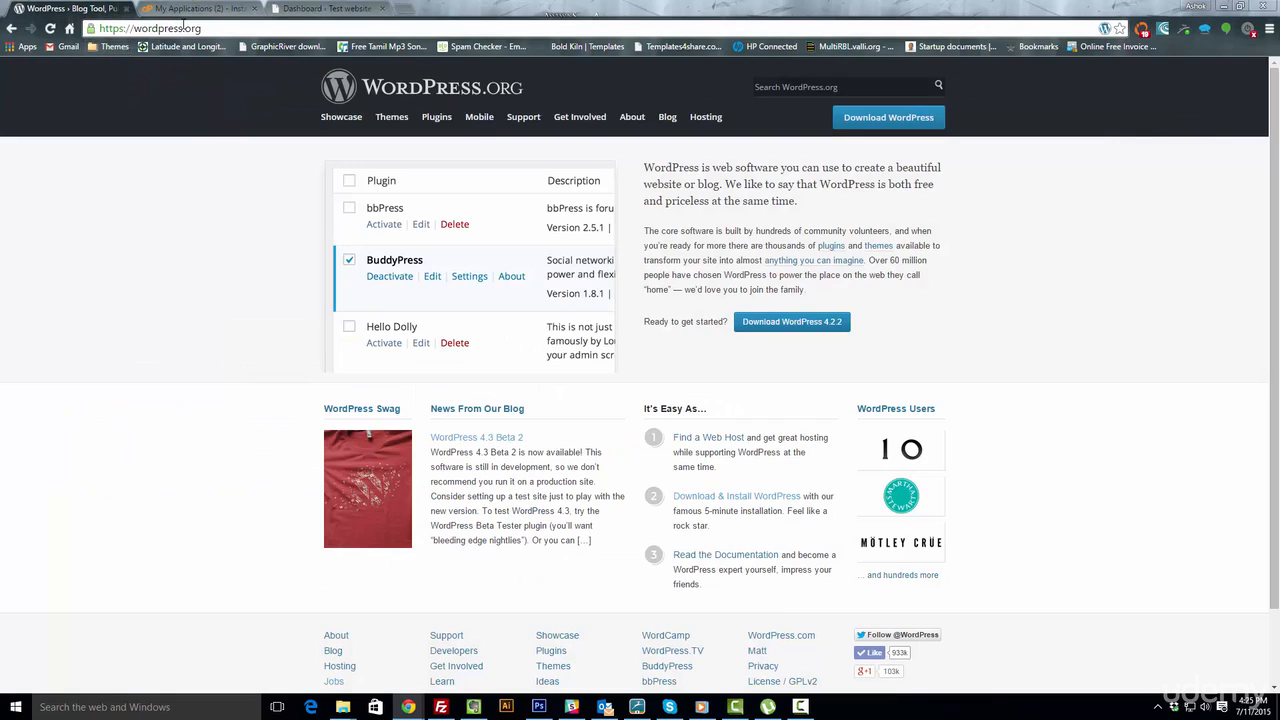
Step: Go to the WordPress 4.2.2 download page, cancelling the duplicate zip save
left_click(776, 326)
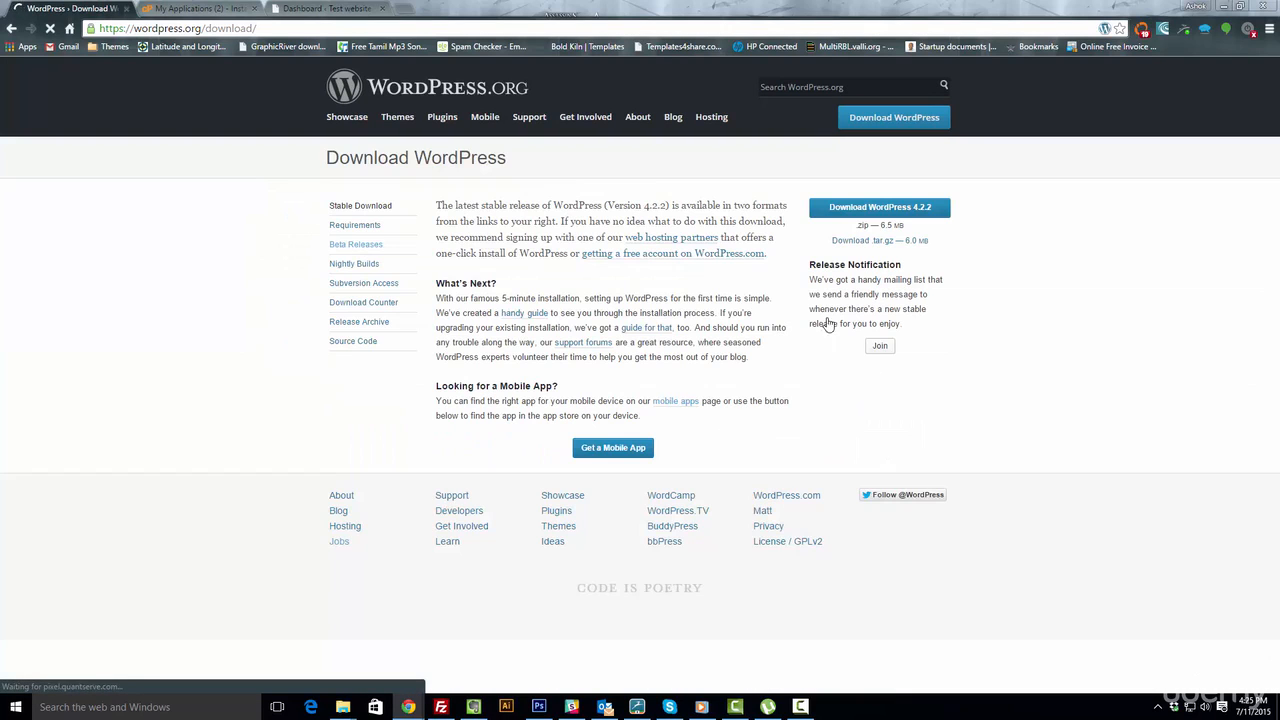
left_click(880, 209)
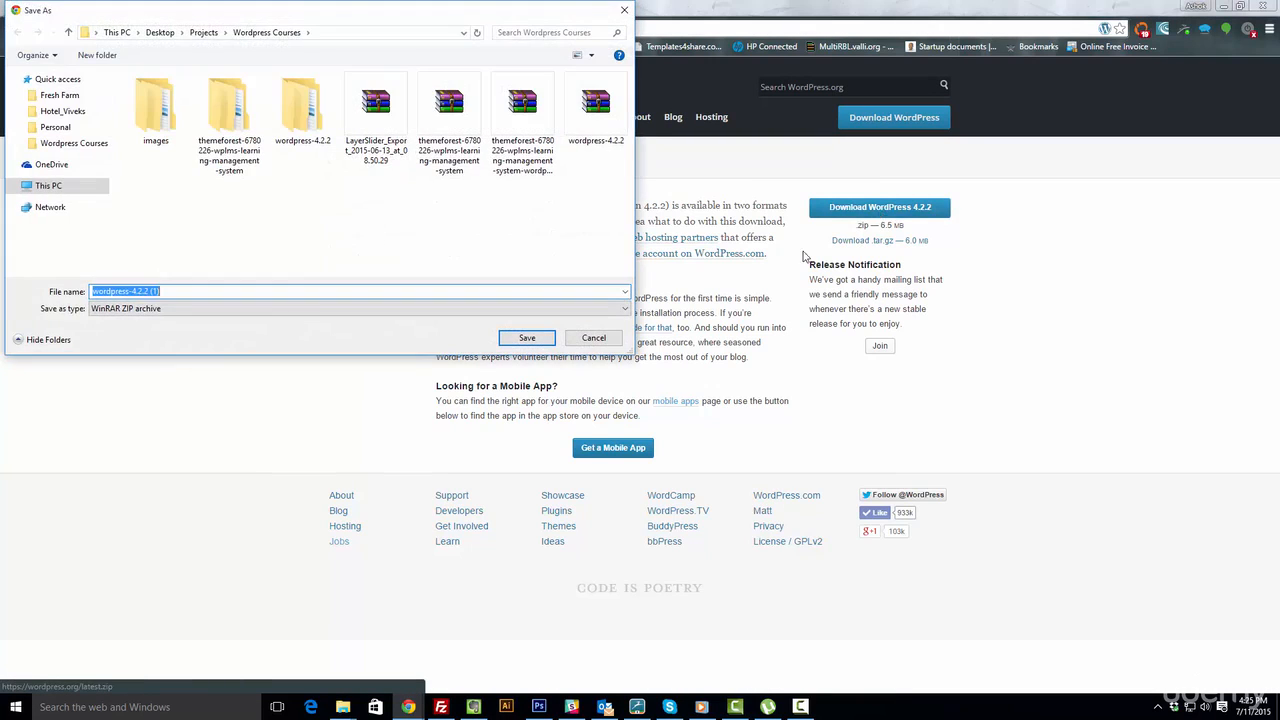
left_click(593, 340)
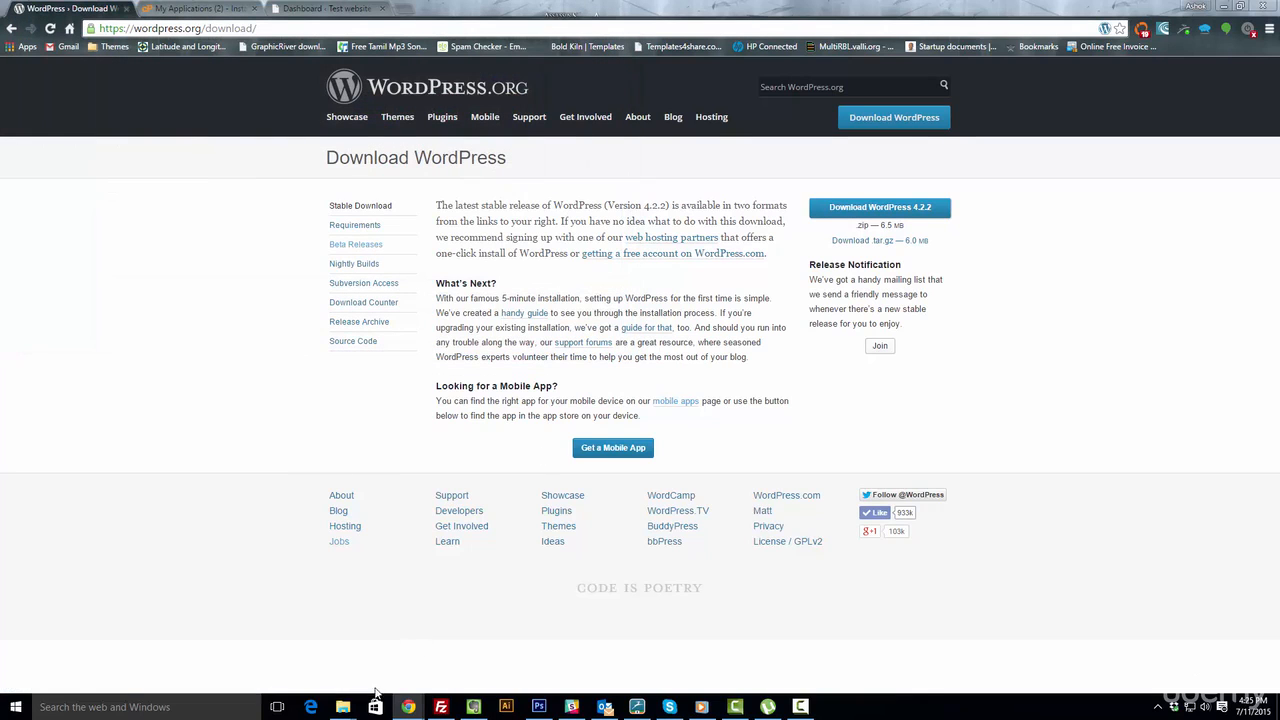
mouse_move(343, 705)
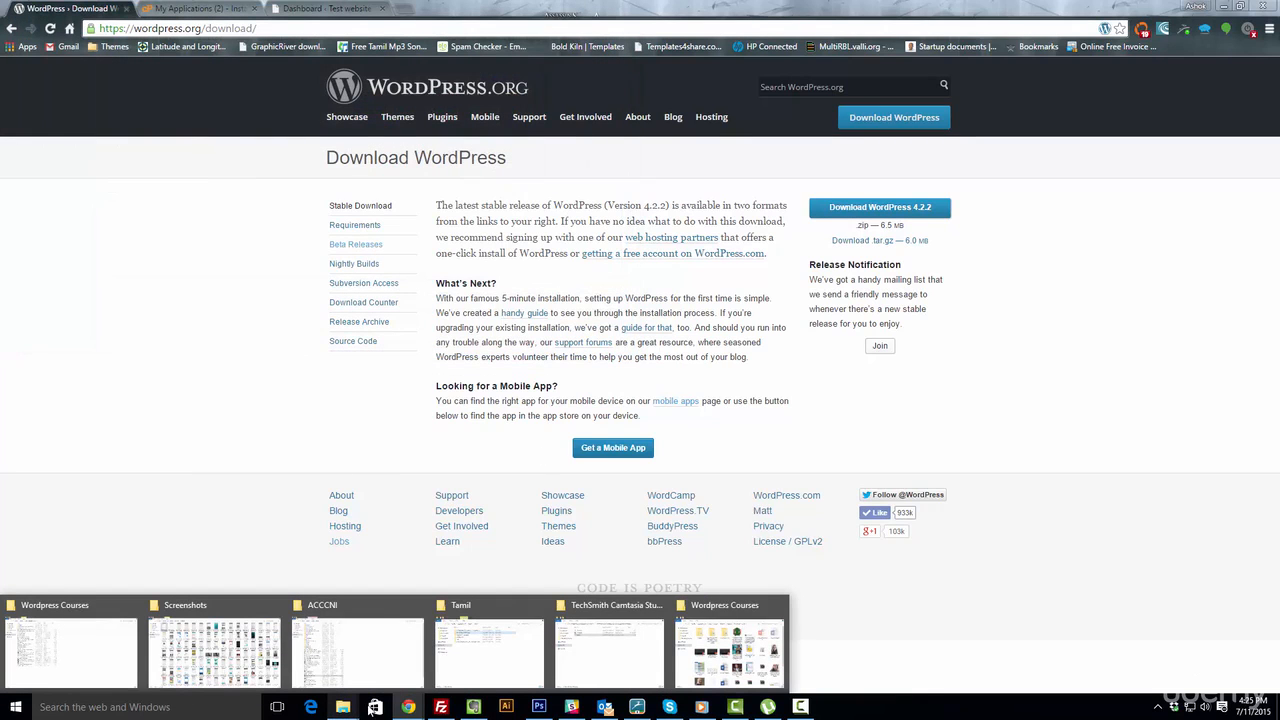
Step: Open wordpress-4.2.2 > wordpress and select its 19 items, highlighting wp-admin, wp-content and wp-includes
left_click(730, 650)
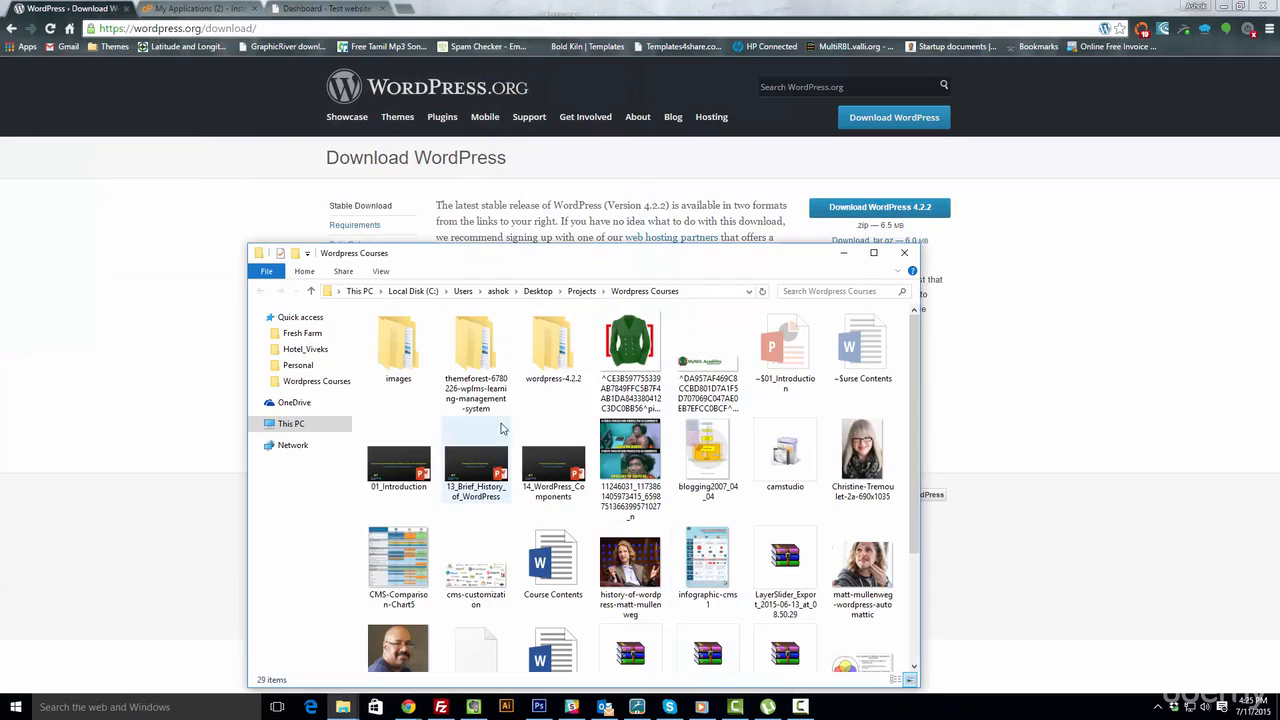
double_click(553, 350)
left_click(415, 337)
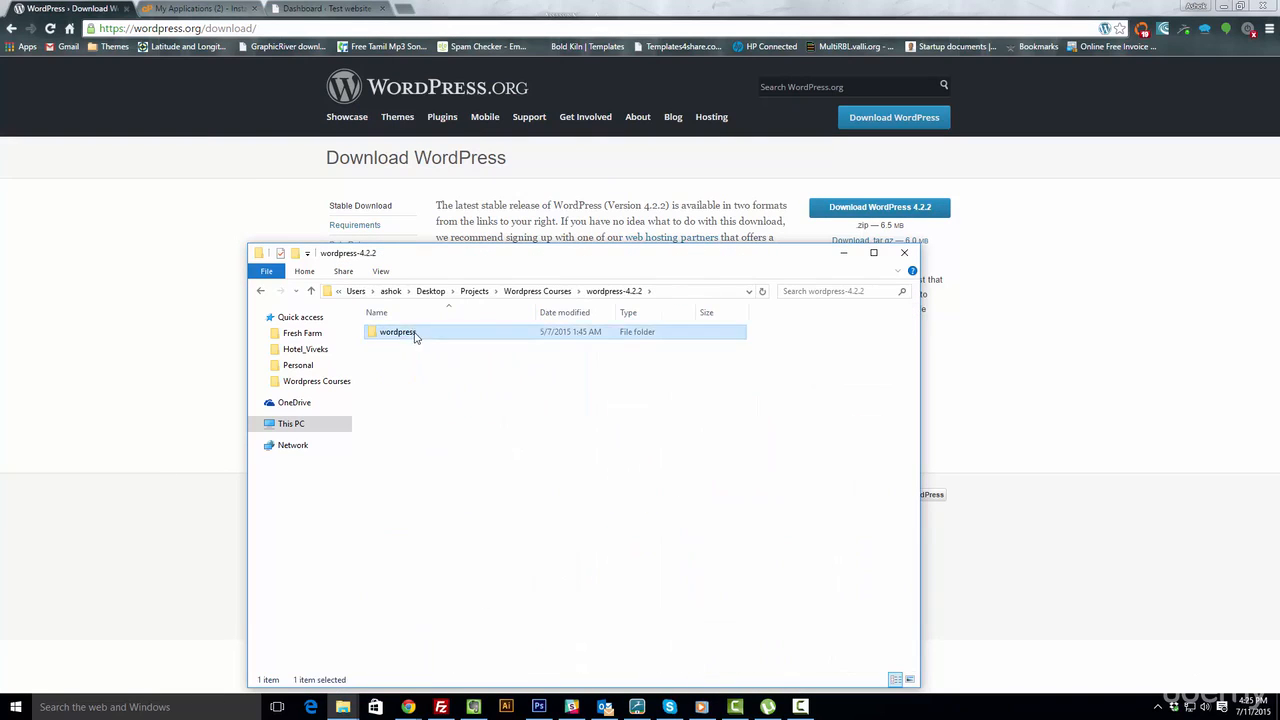
double_click(415, 337)
left_click_drag(447, 643, 390, 332)
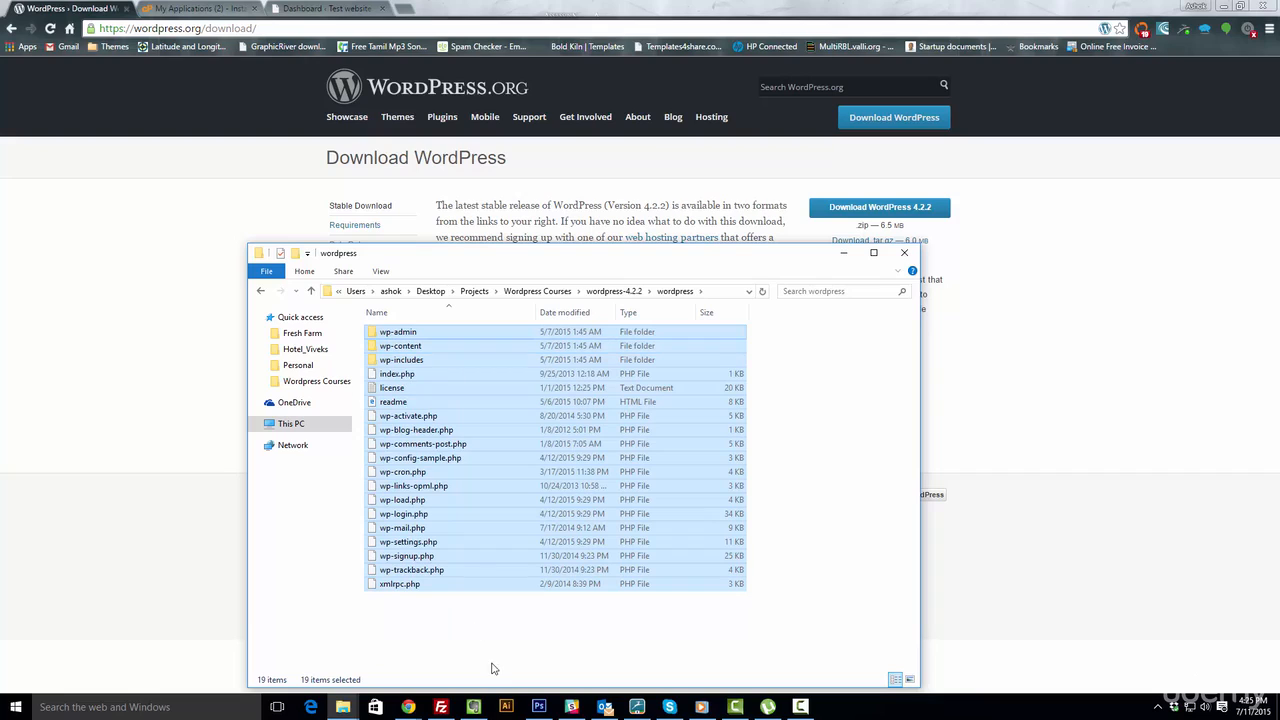
left_click(403, 335)
left_click(405, 347)
left_click(407, 361)
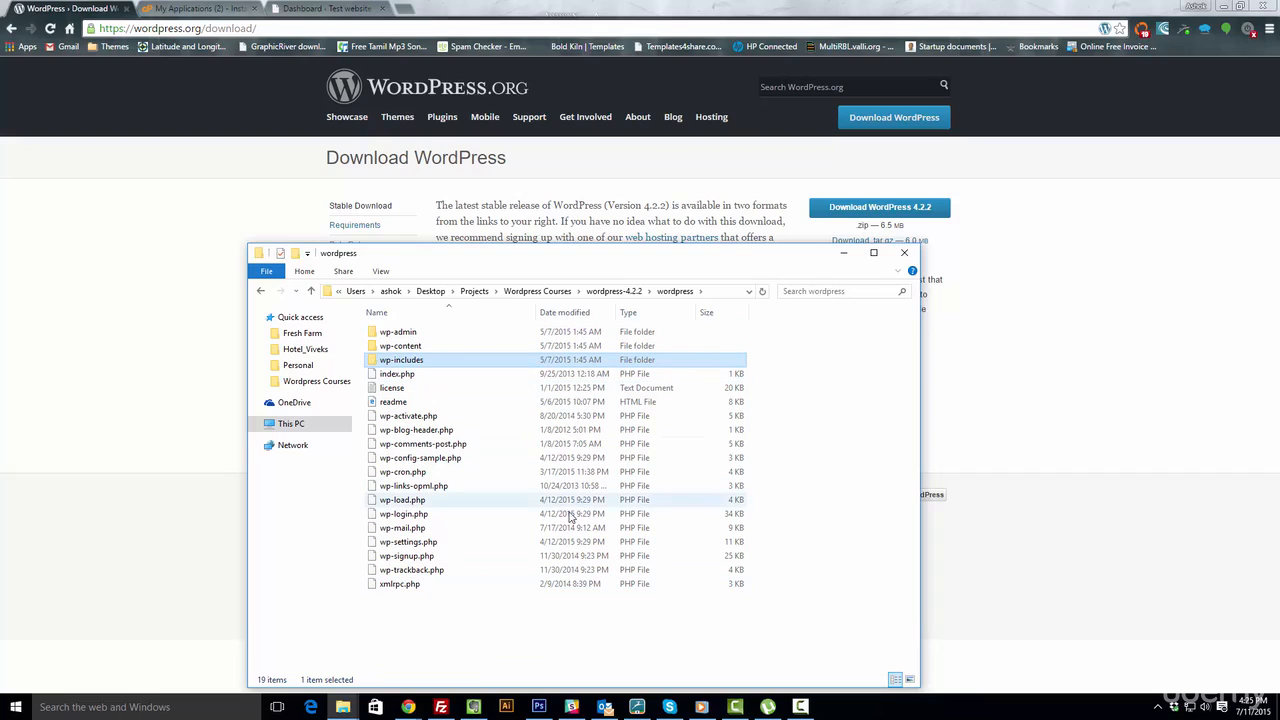
Step: Show the already-uploaded WordPress files in FileZilla, then return to the browser
left_click(443, 706)
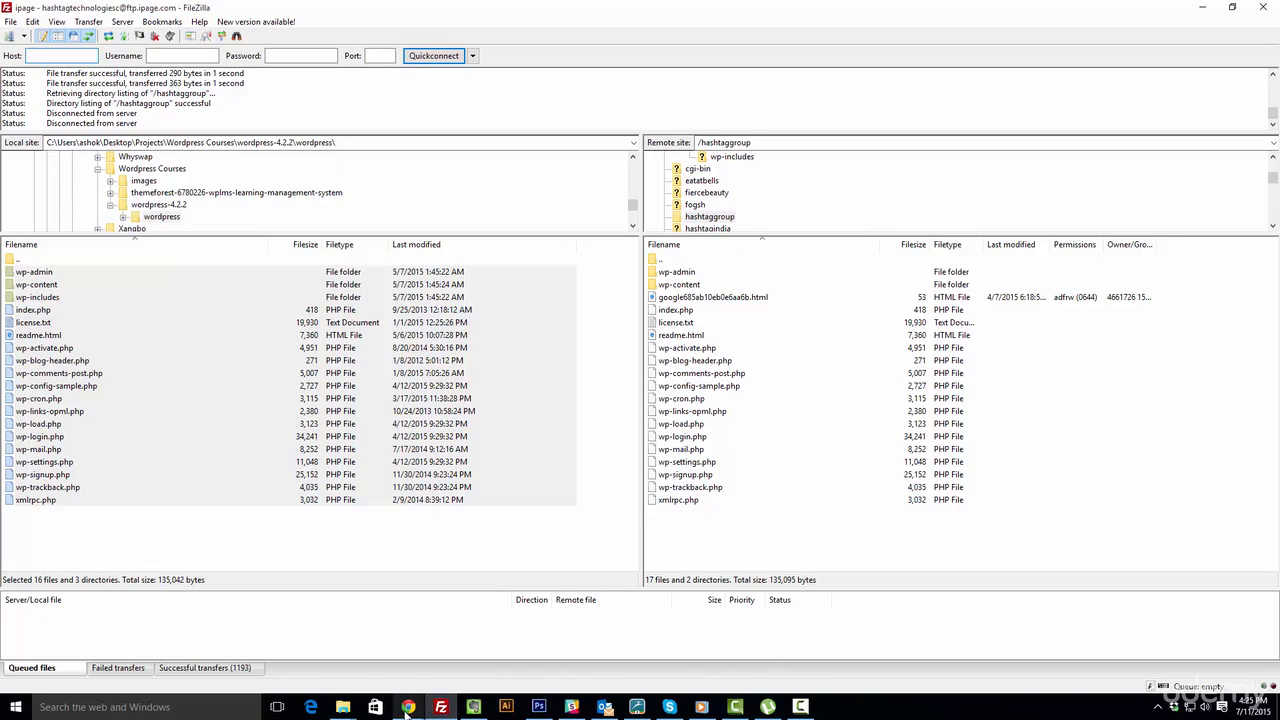
mouse_move(407, 708)
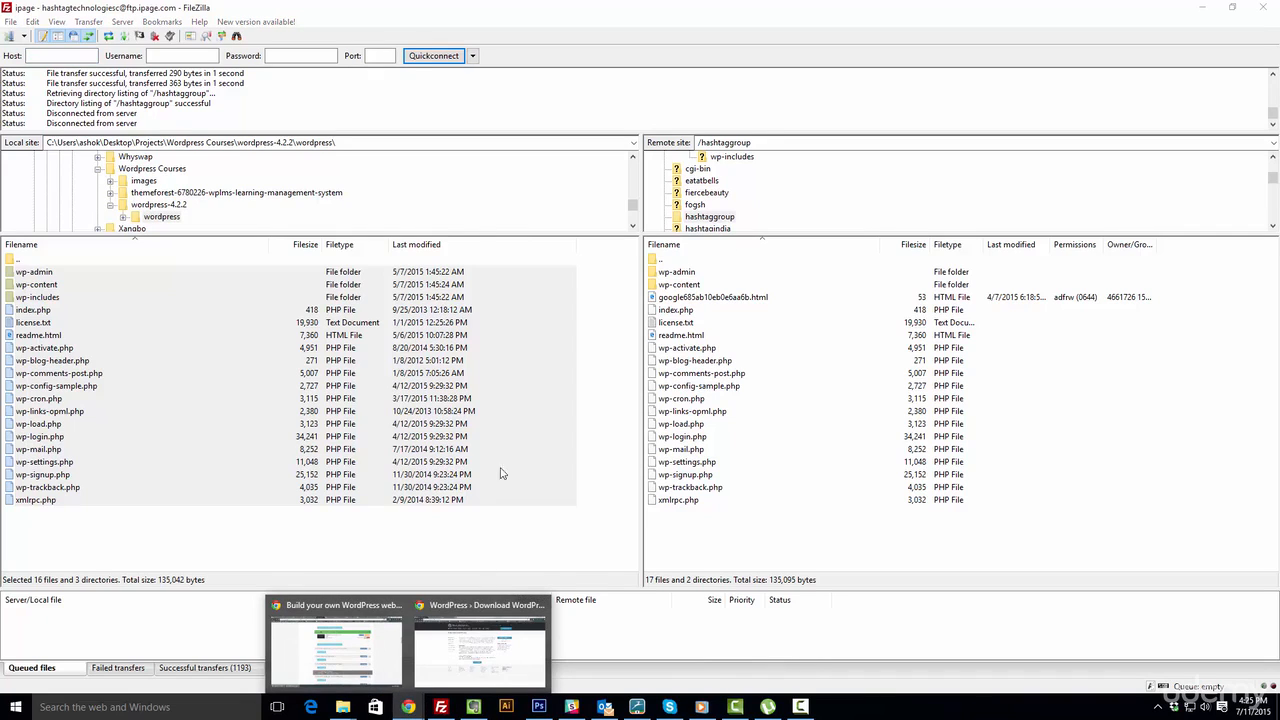
left_click(478, 640)
left_click(404, 9)
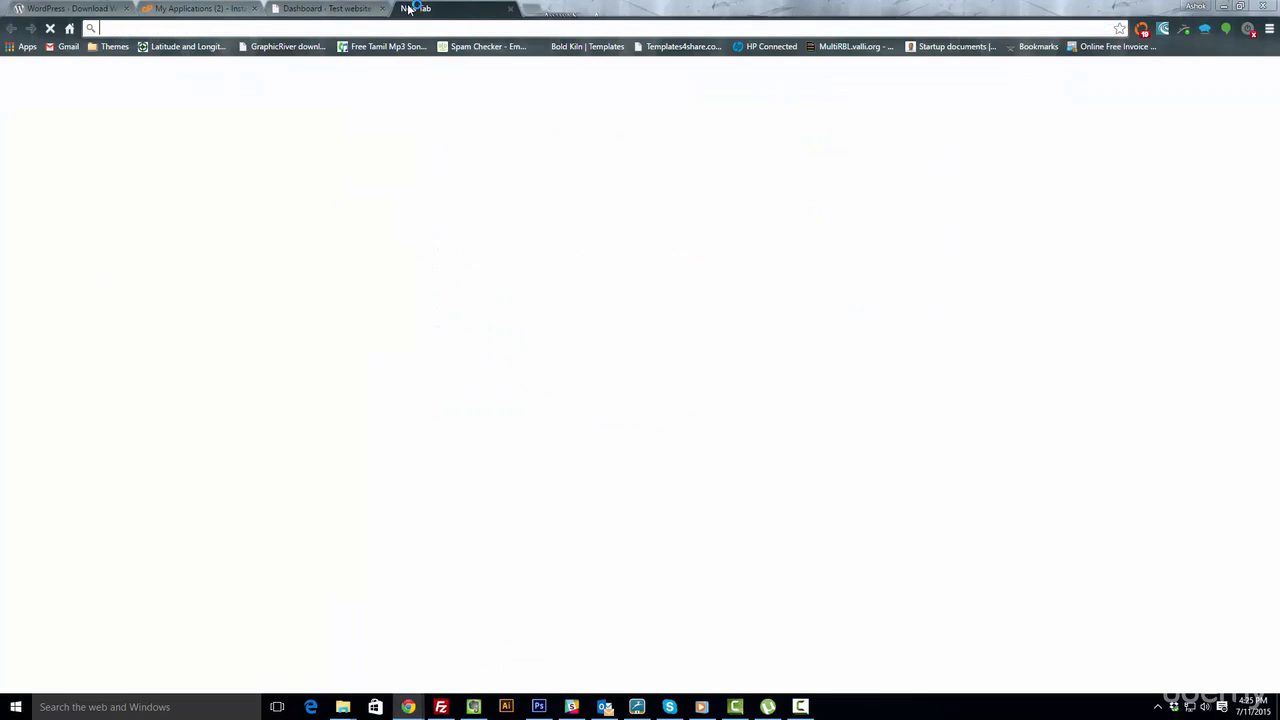
Step: Load hashtaggroup.com, continue in English (United States), and proceed past the database-requirements page
type("hashtaggroup.c")
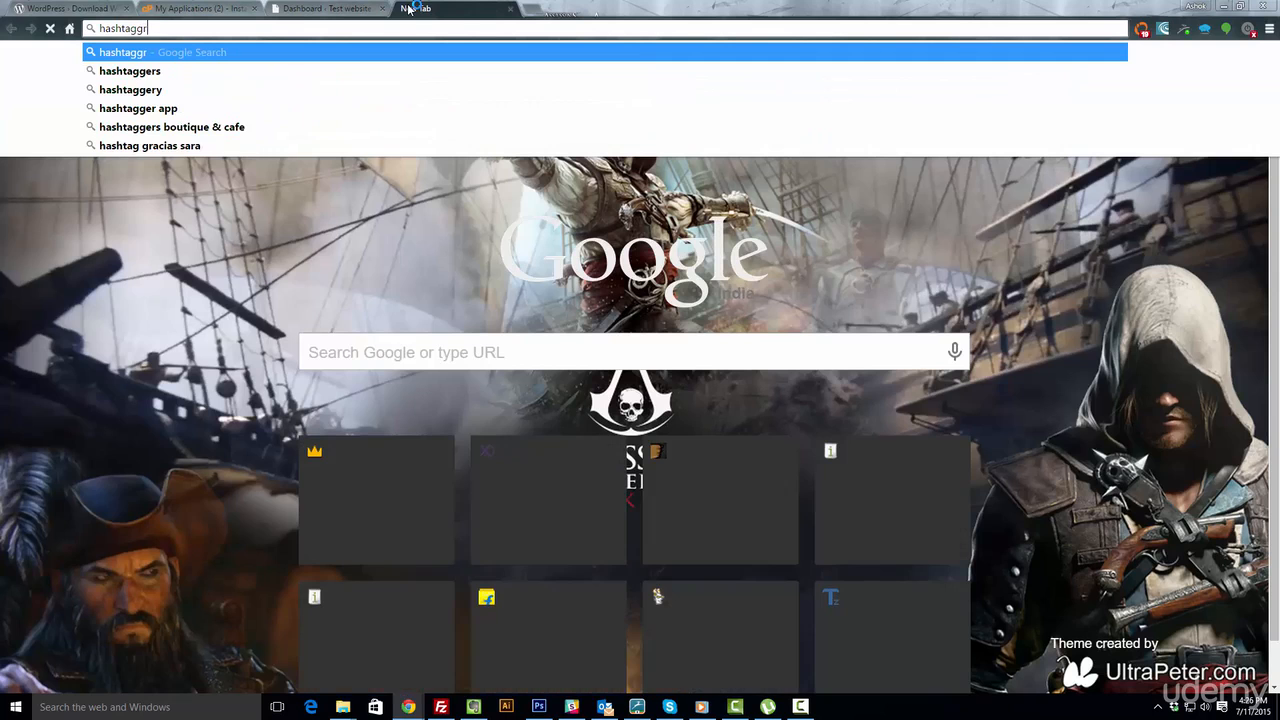
type("om")
key("Return")
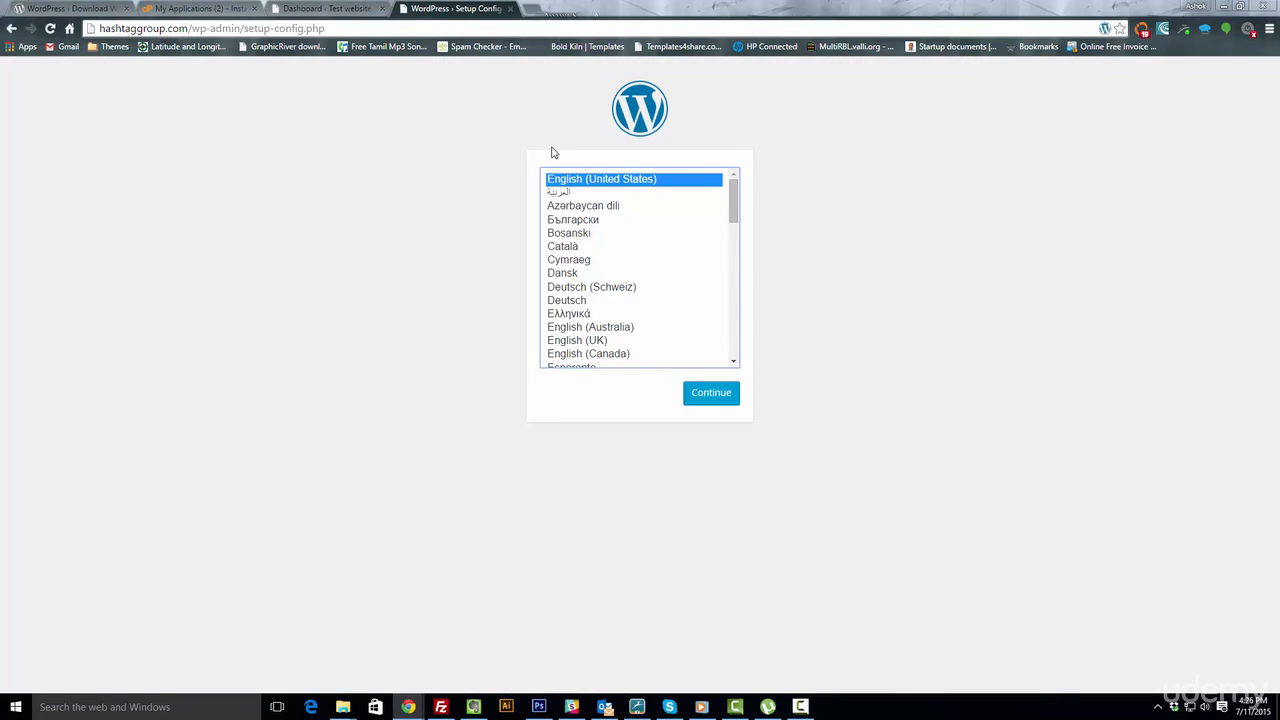
left_click(712, 394)
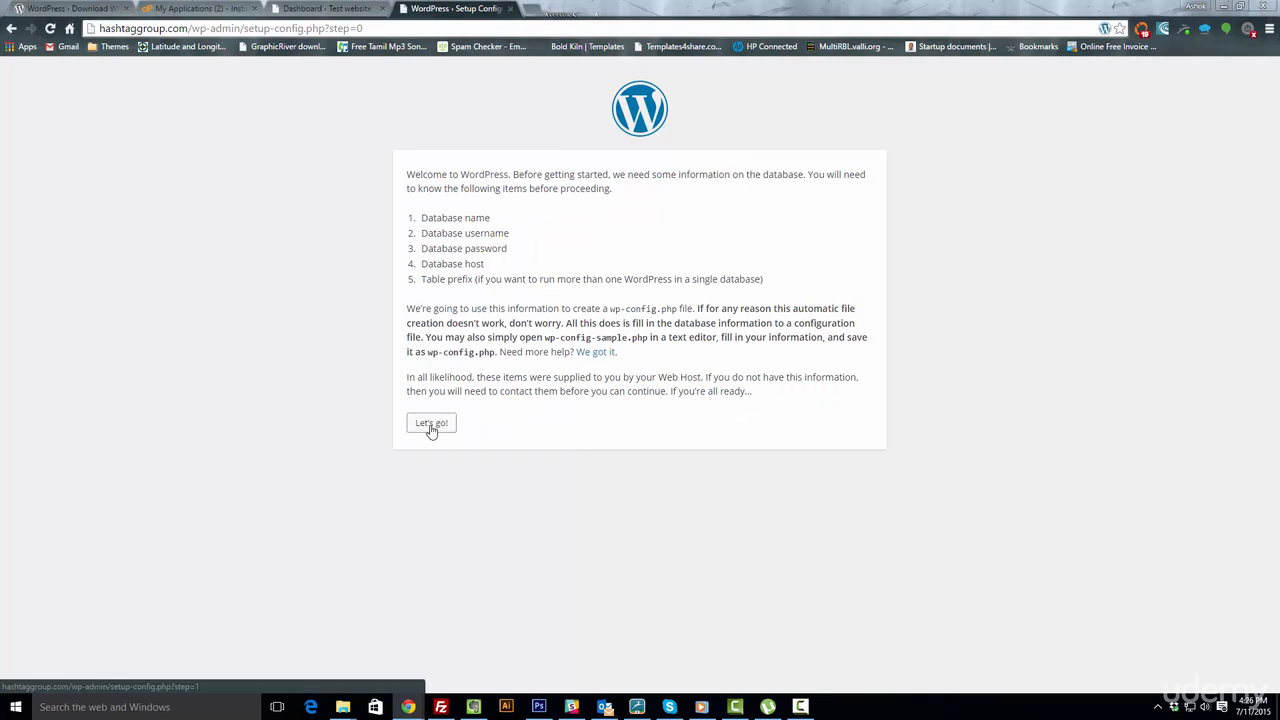
left_click_drag(409, 221, 763, 287)
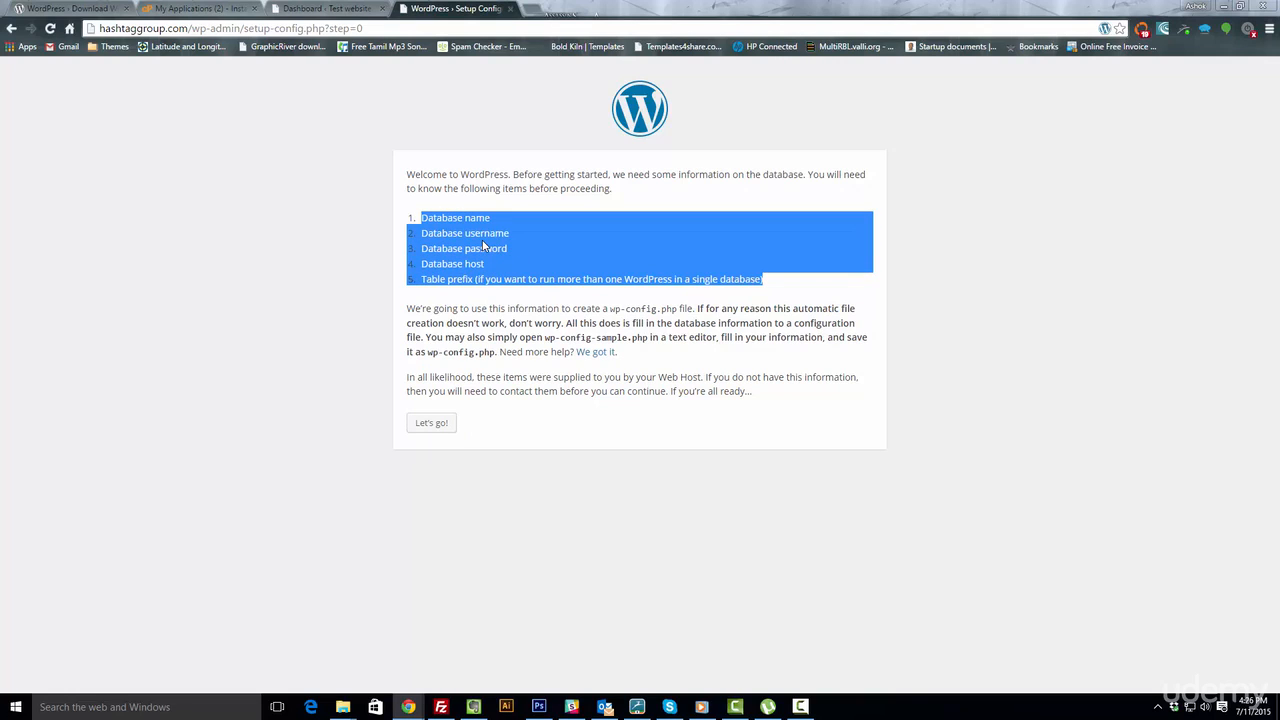
left_click(430, 424)
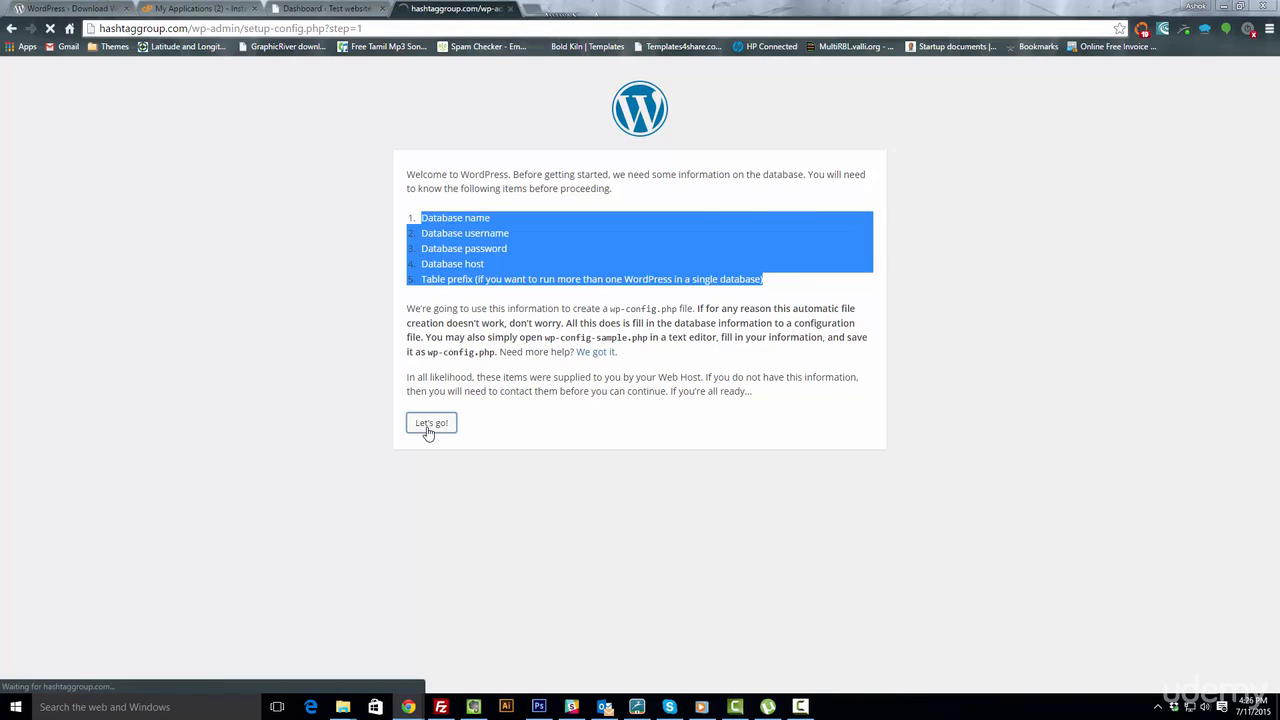
Step: Fill in the database name, MySQL user name and MySQL password
left_click_drag(583, 211, 476, 200)
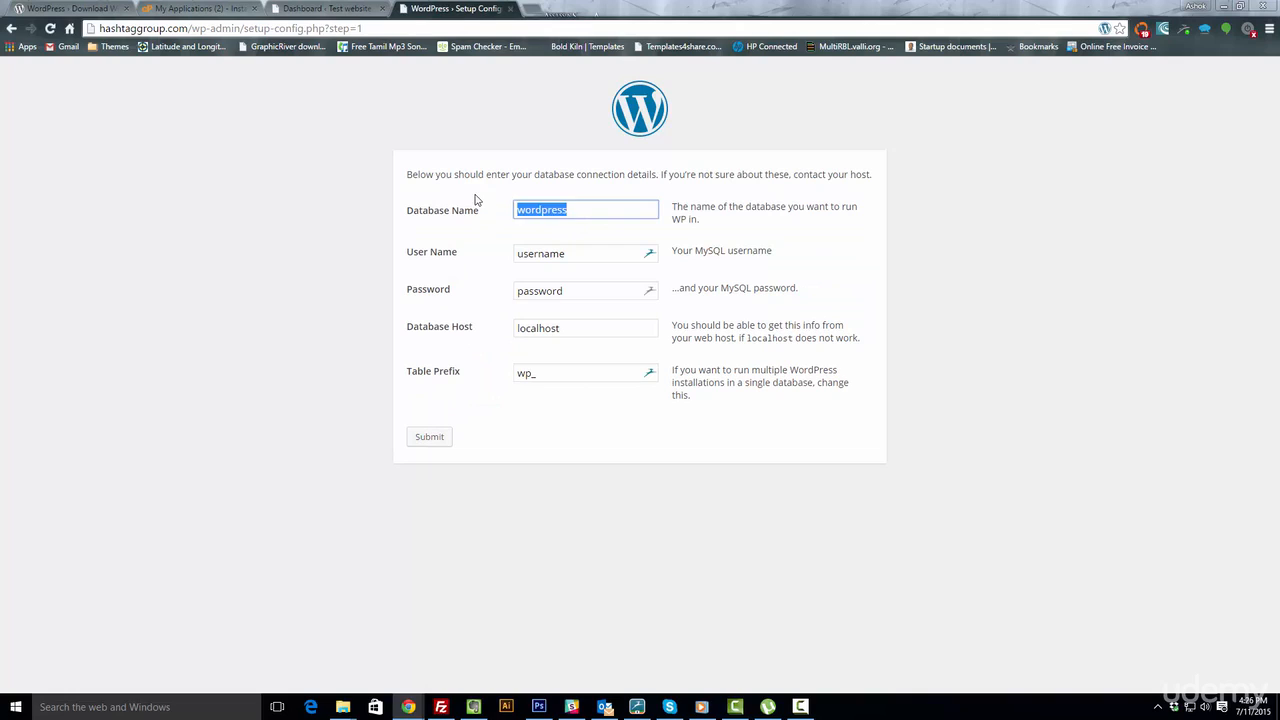
key("Tab")
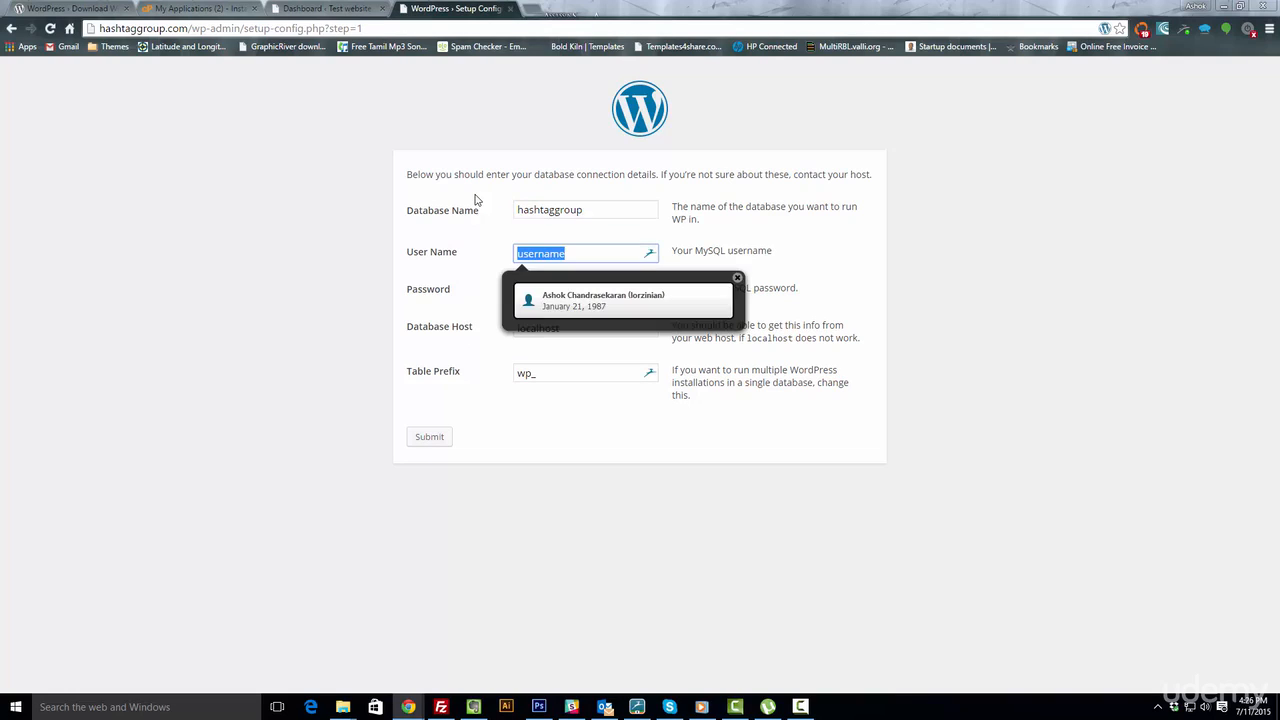
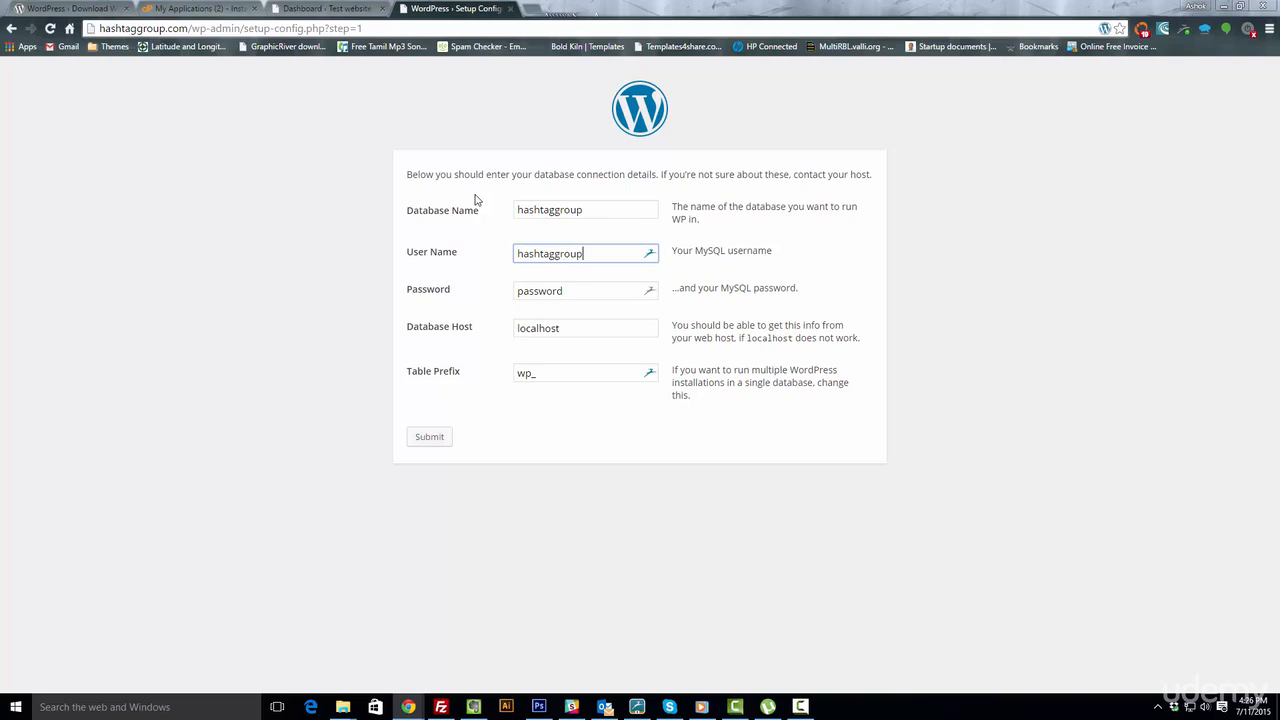
key("Tab")
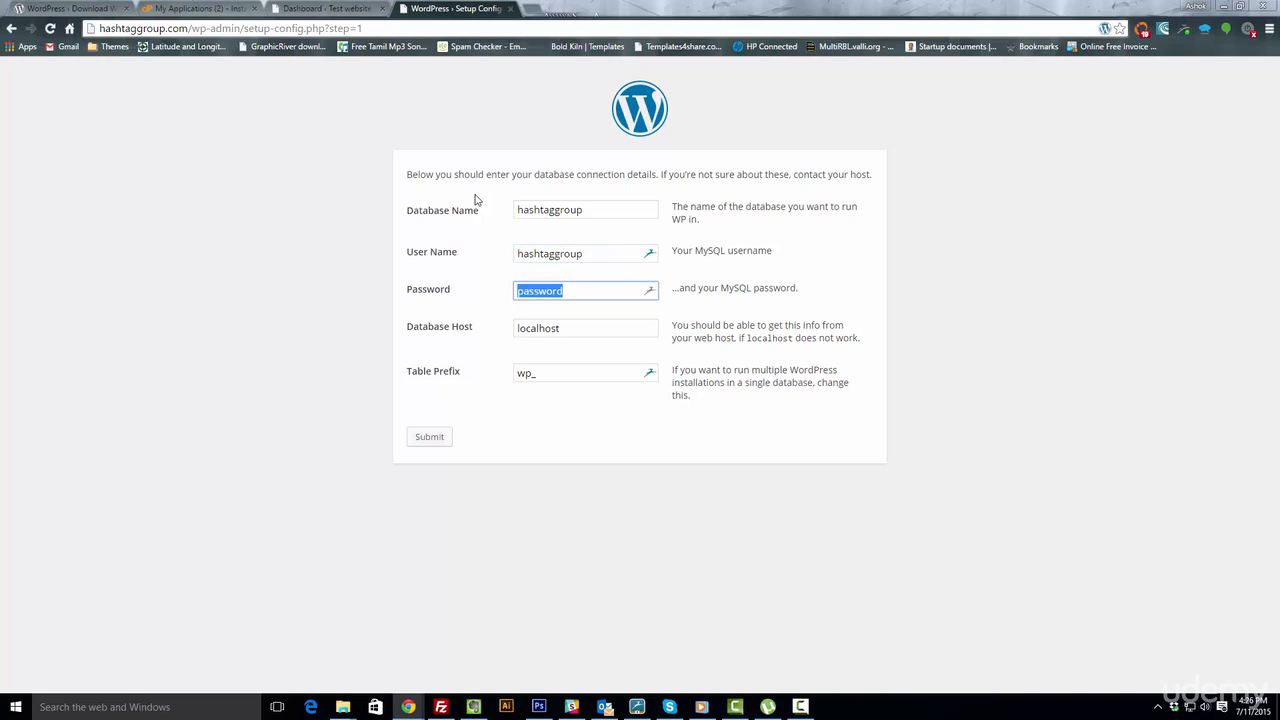
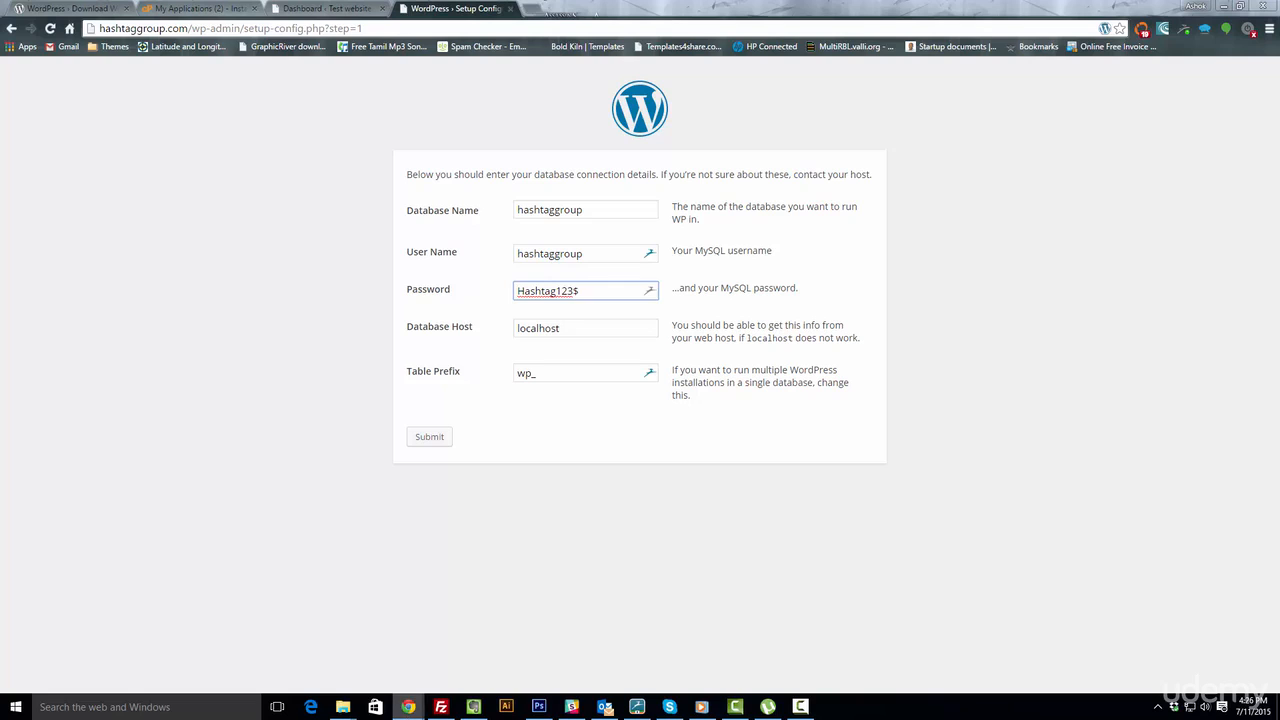
Step: Copy the MySQL server host from iPage, paste it as Database Host, and submit
mouse_move(406, 712)
left_click(366, 652)
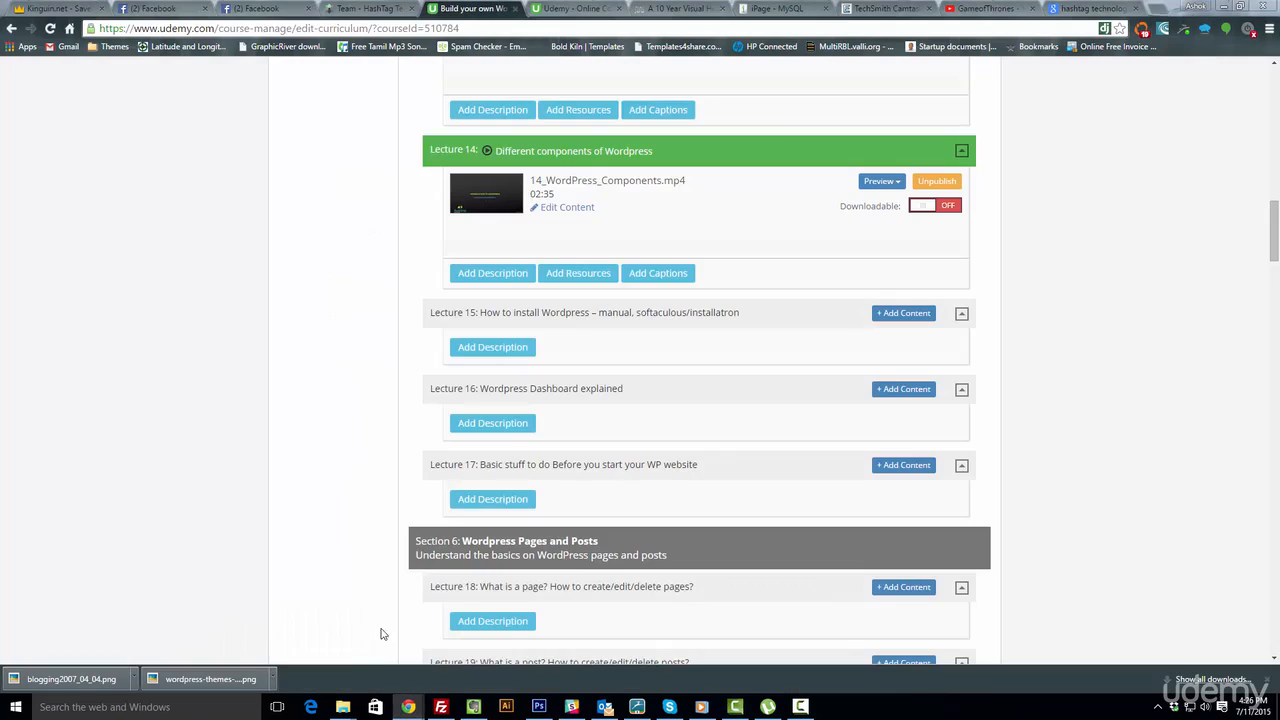
left_click(783, 13)
left_click_drag(836, 282, 683, 278)
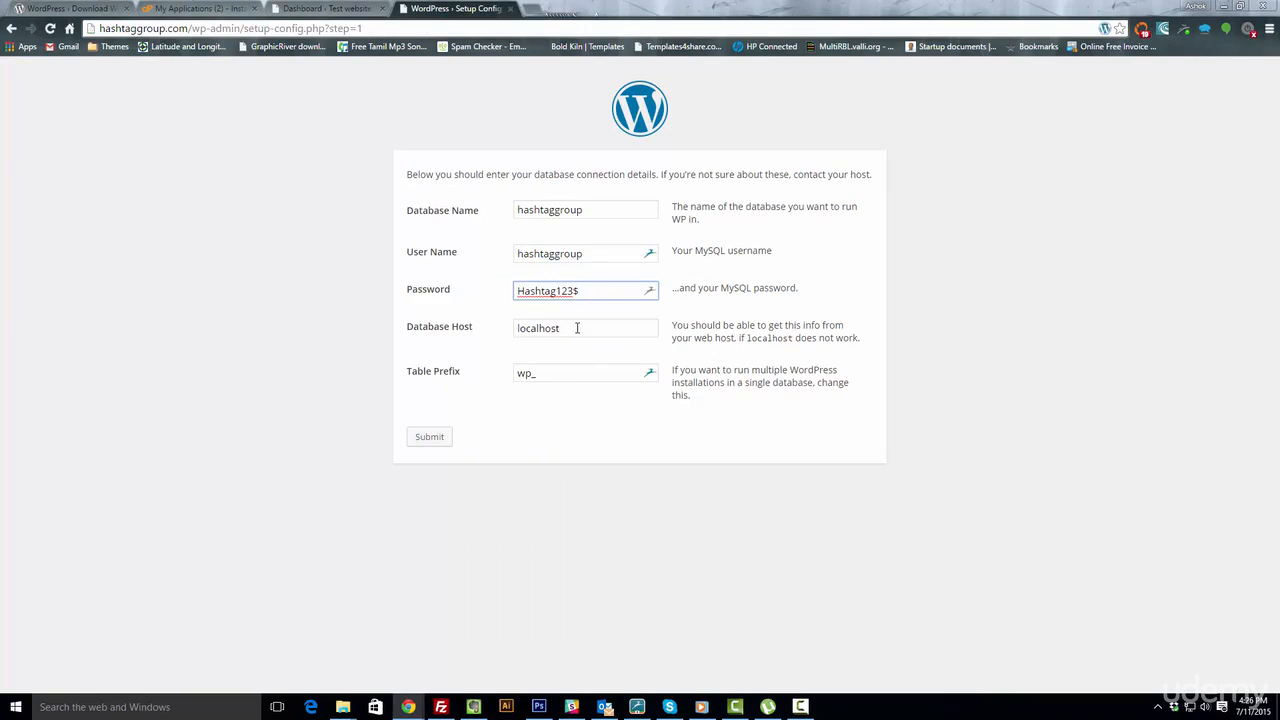
double_click(578, 328)
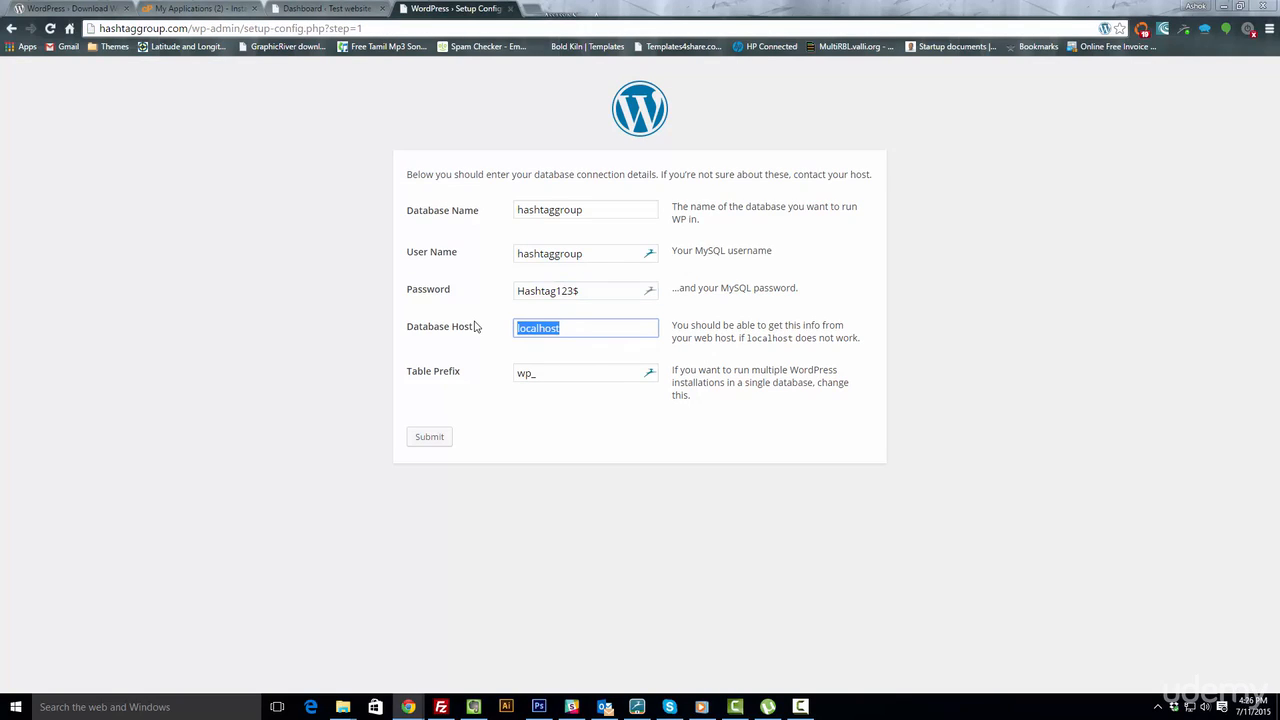
key("ctrl+v")
left_click(429, 436)
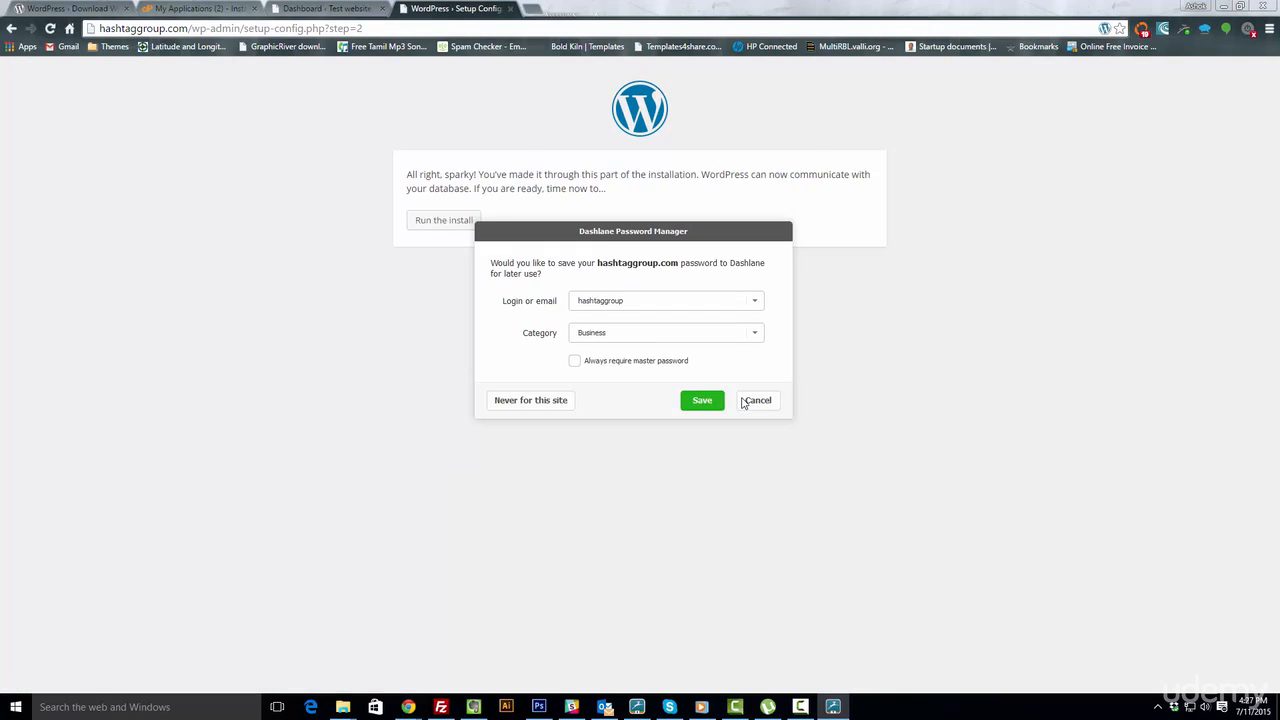
Step: Dismiss the save-password prompt and run the install to reach the site details form
left_click(744, 401)
left_click(443, 220)
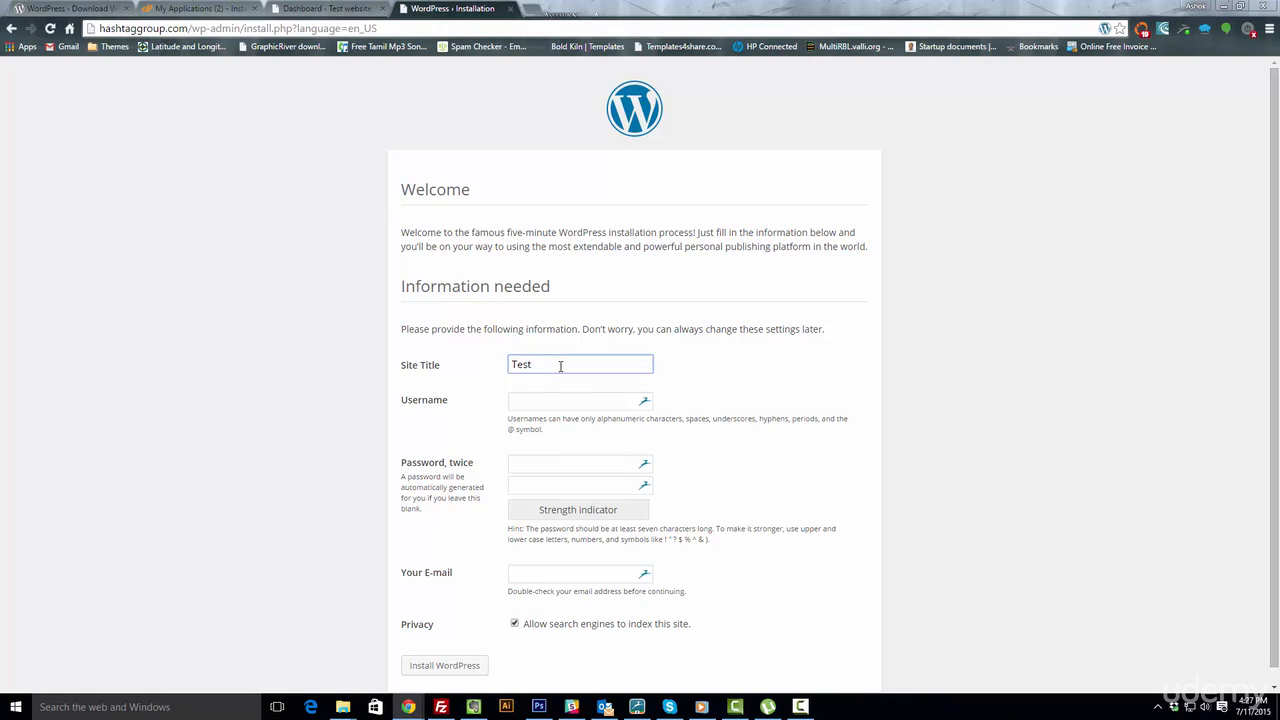
key("Tab")
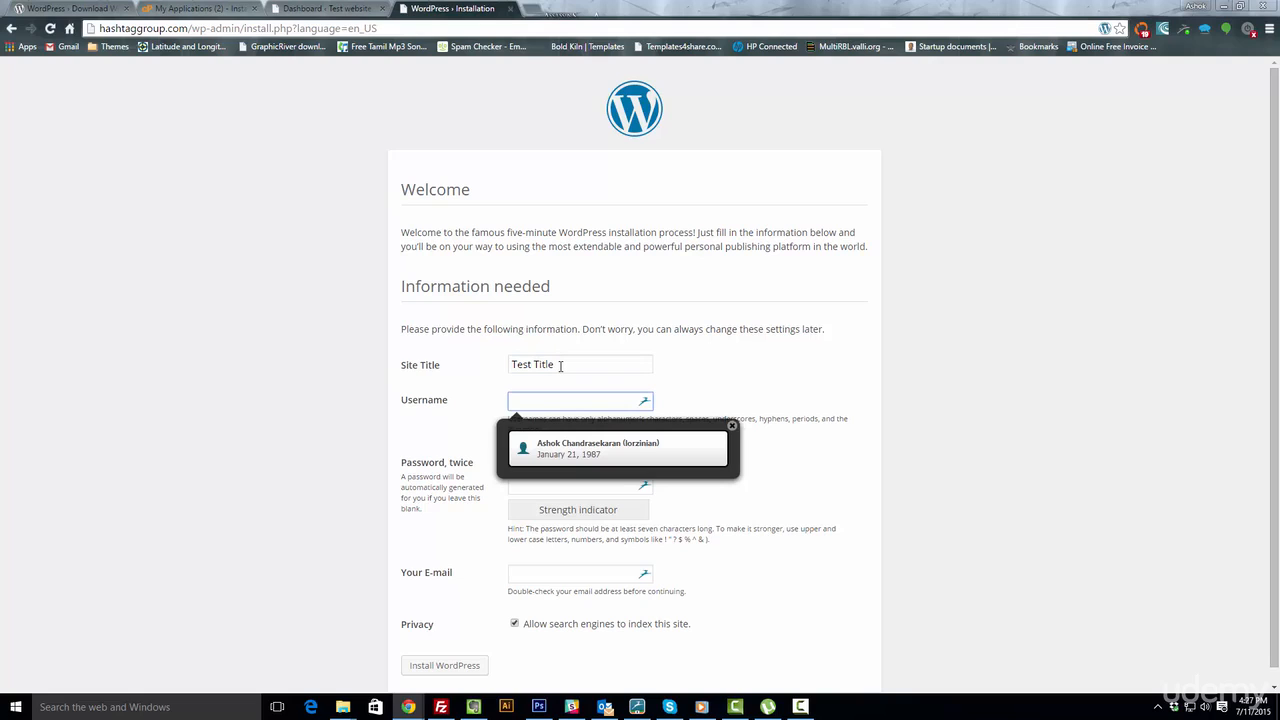
left_click(677, 367)
scroll(677, 368, "down", 1)
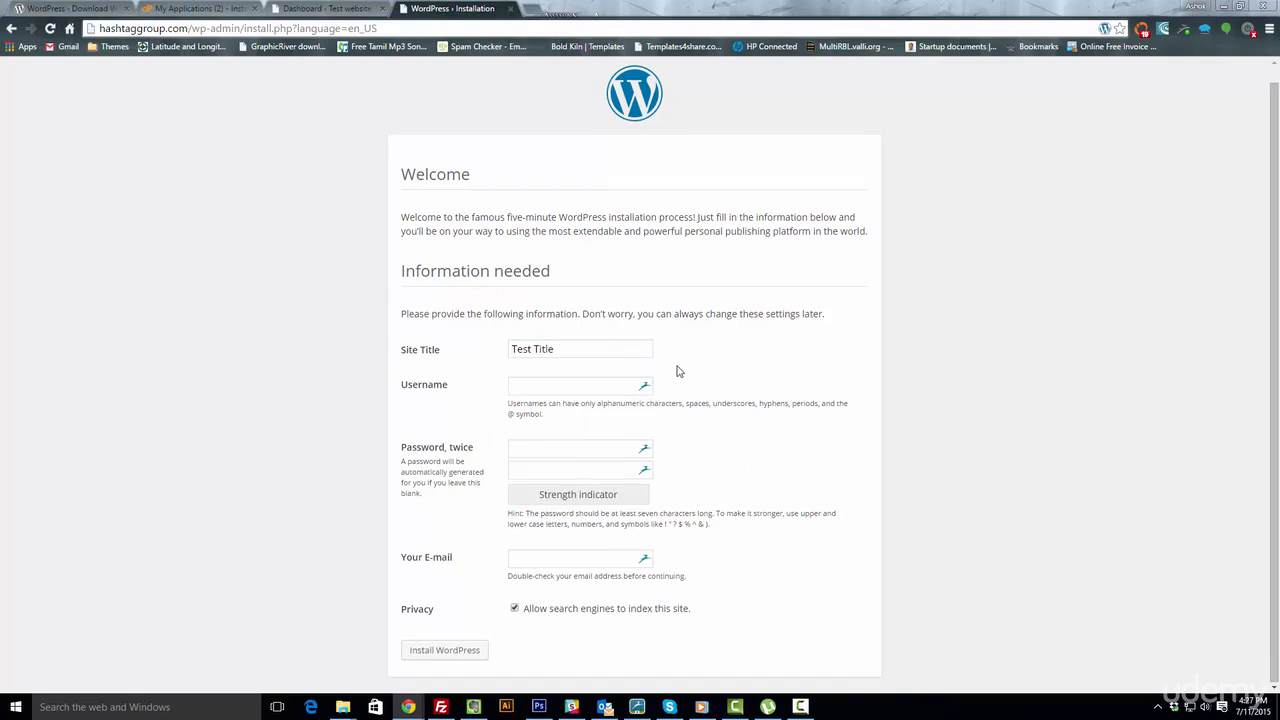
Step: Enter the admin username and the password twice
left_click(534, 385)
type("testuser")
key("Tab")
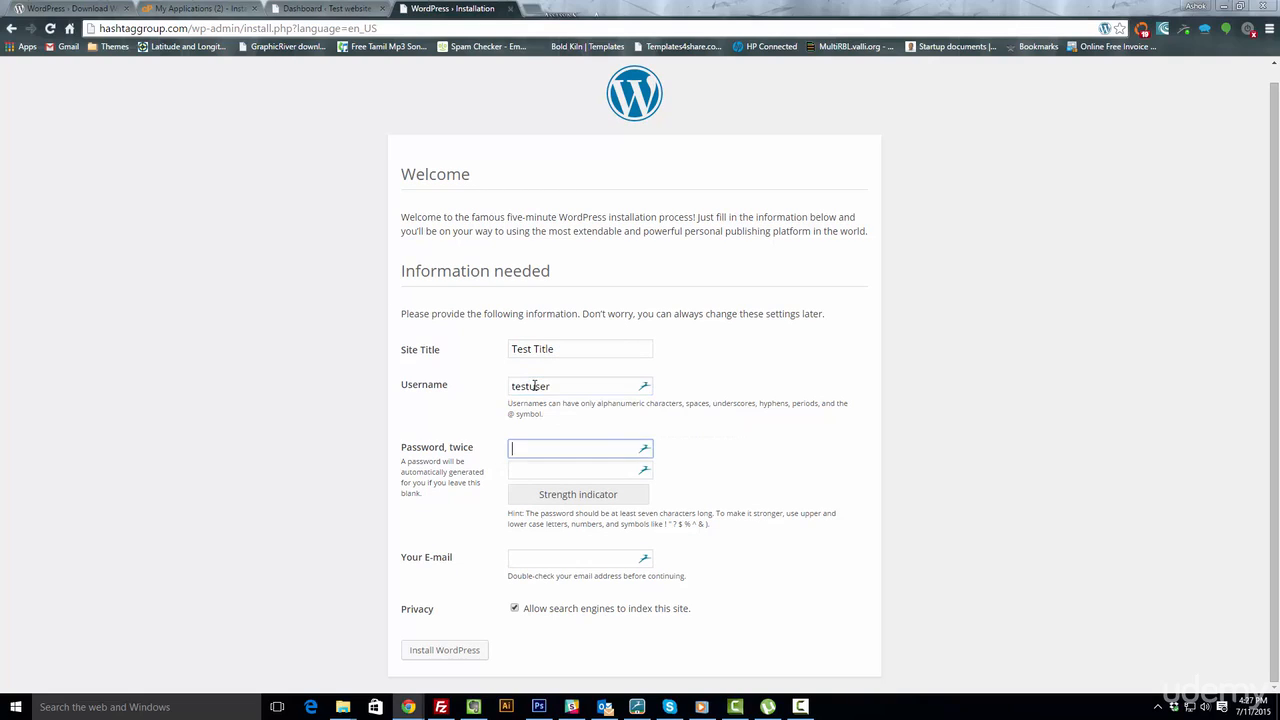
type("tes••••")
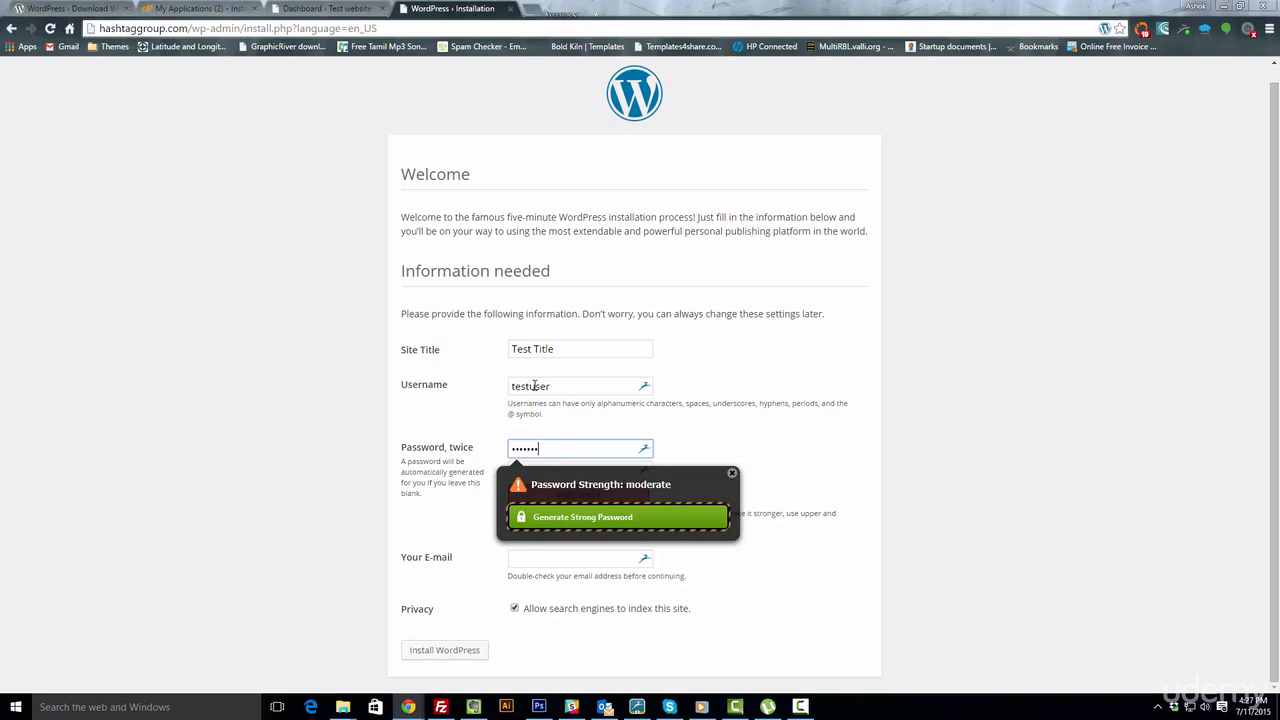
type("•")
key("Tab")
type("••••••••")
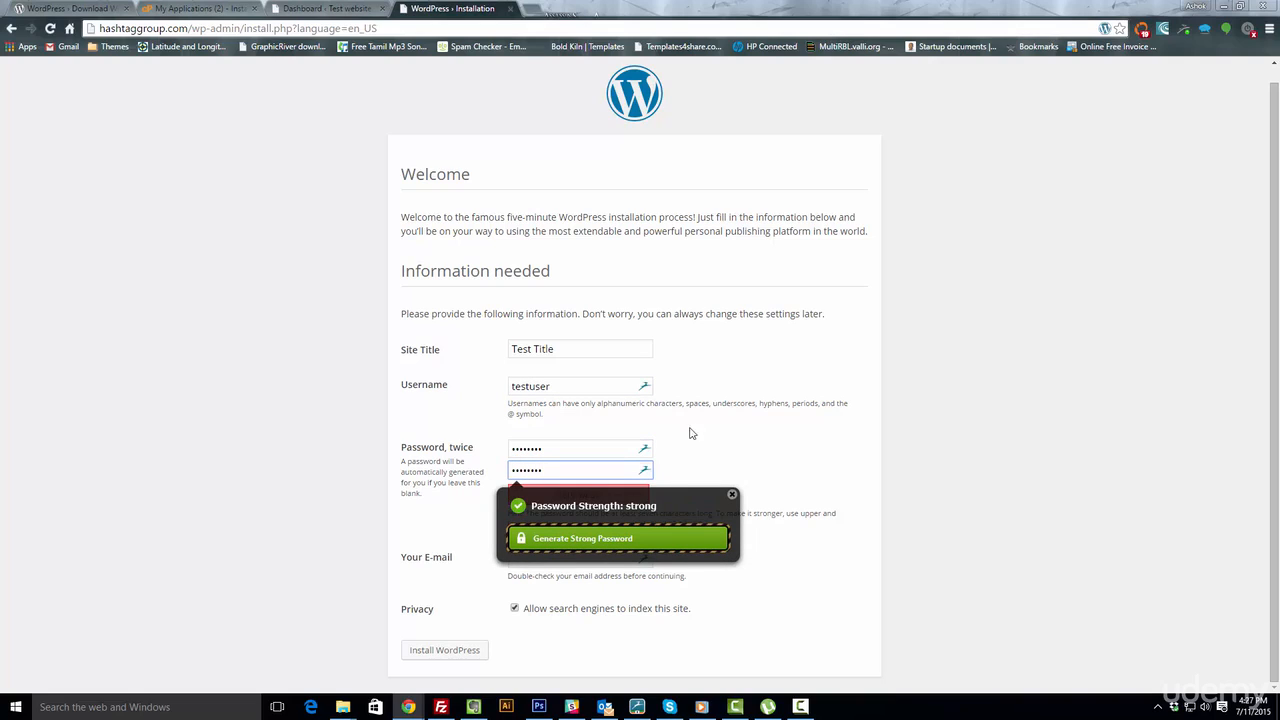
Step: Enter the admin e-mail and install WordPress, dismissing the save-password prompt
left_click(563, 560)
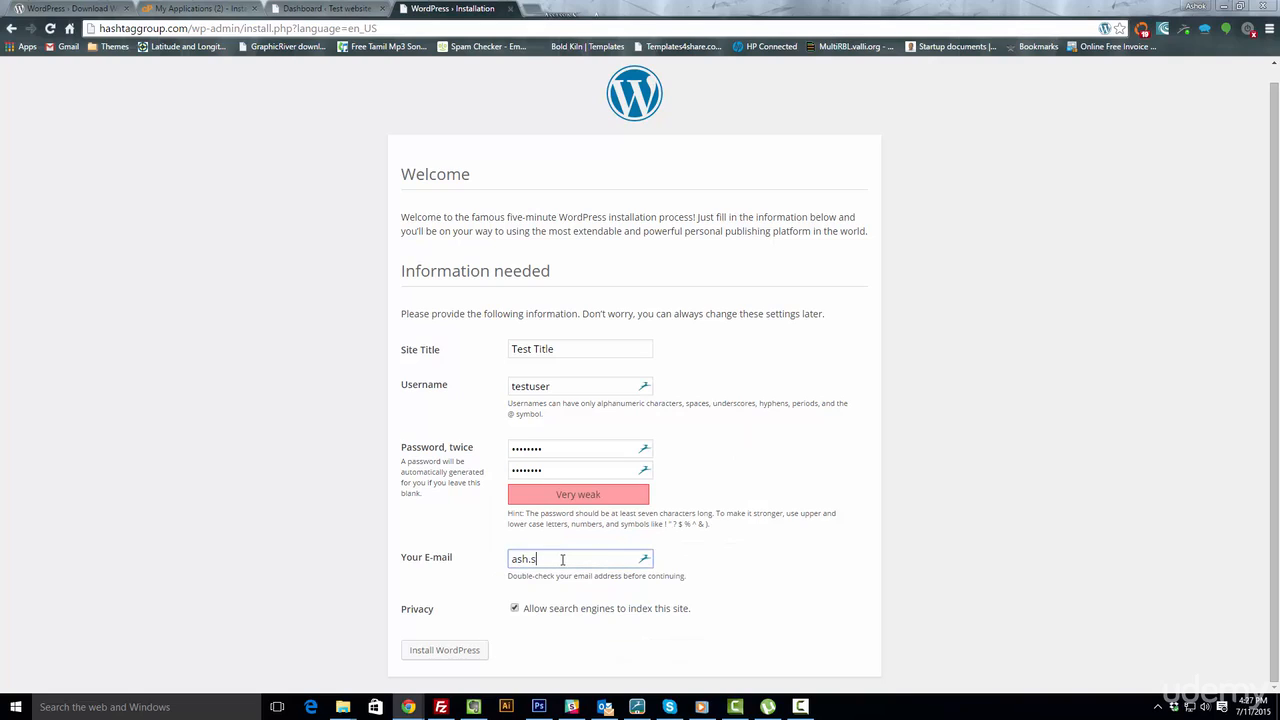
type("@gmail.com")
left_click(451, 651)
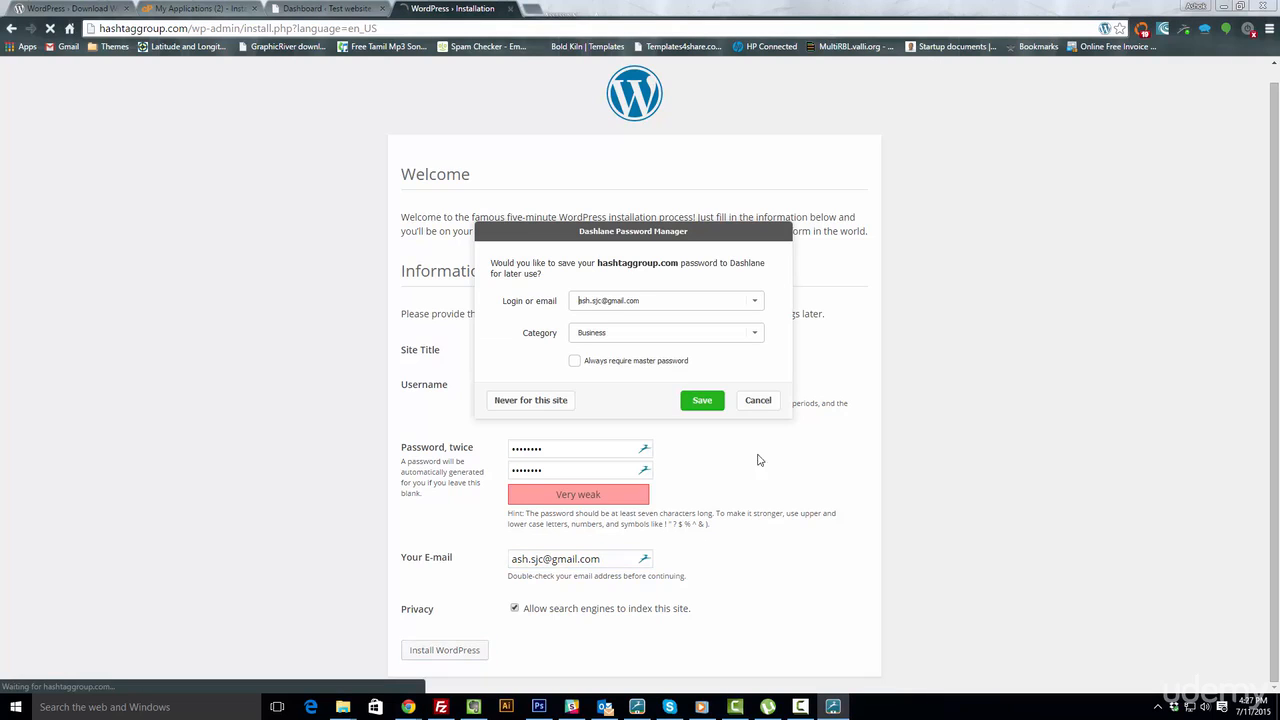
left_click(757, 402)
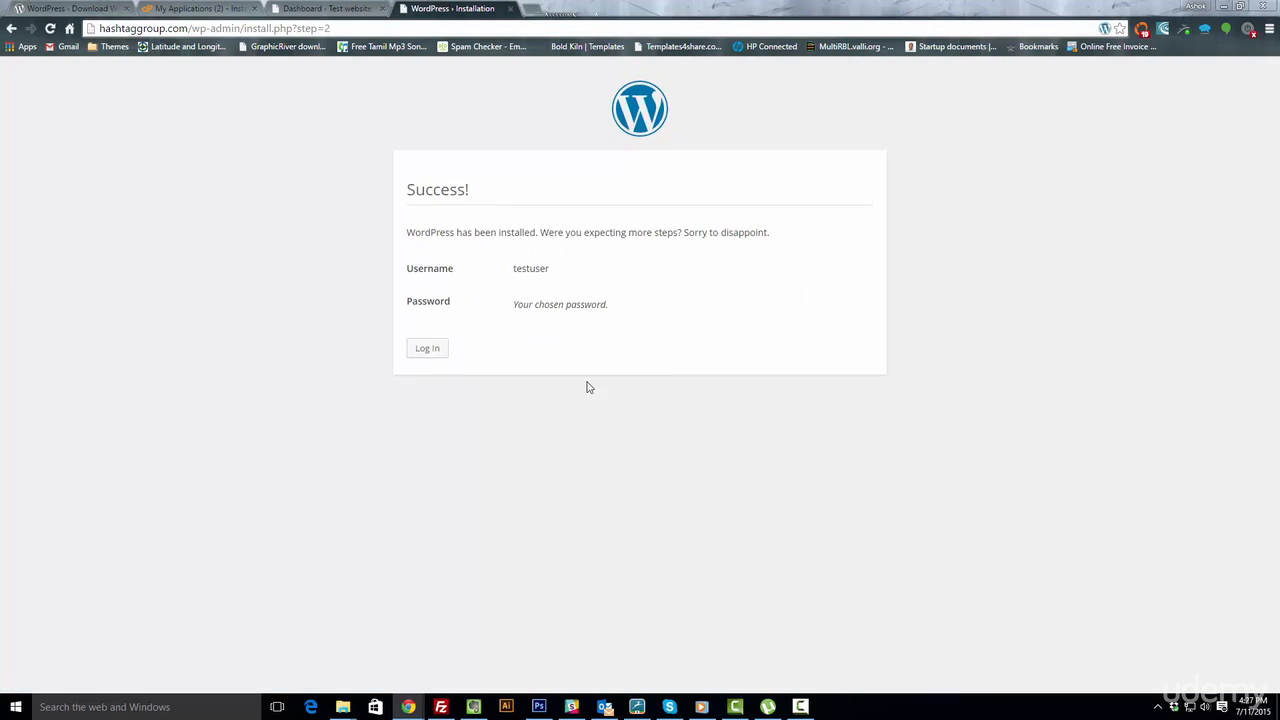
Step: Sign in to the Test Title site with the admin username and password, declining the save-password prompt
left_click(428, 353)
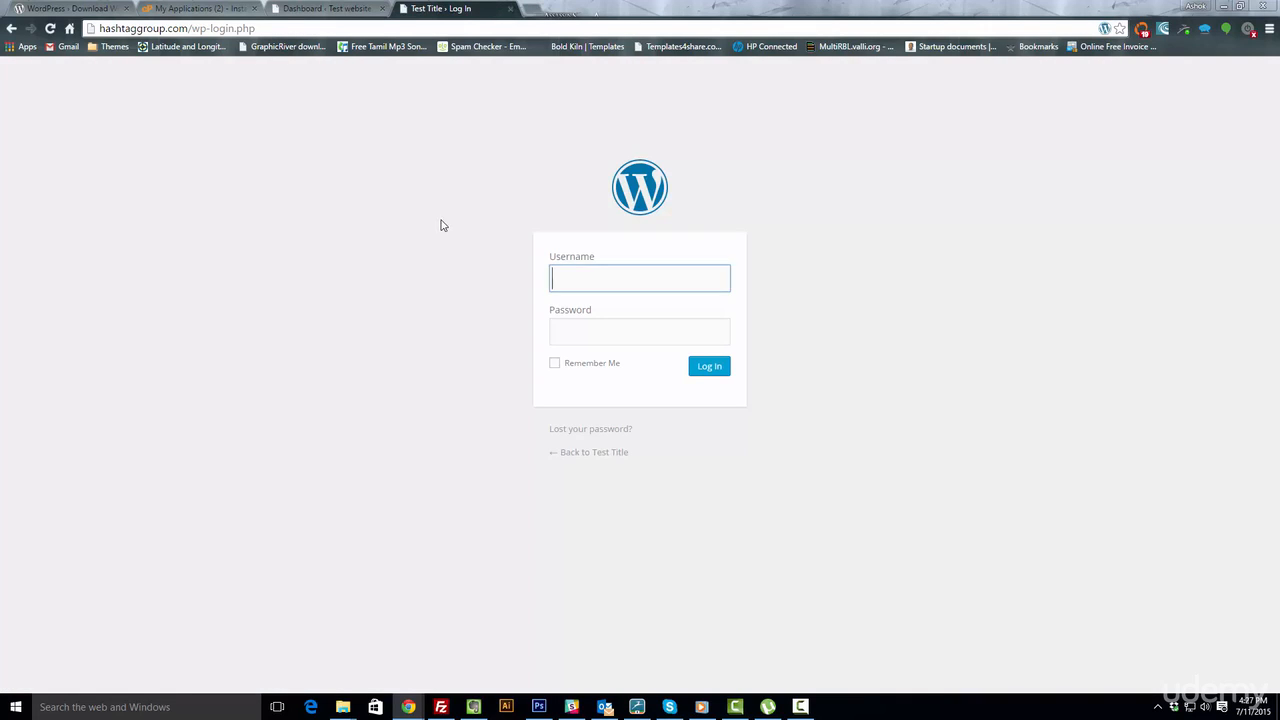
type("testuser")
key("Tab")
type("•••••••")
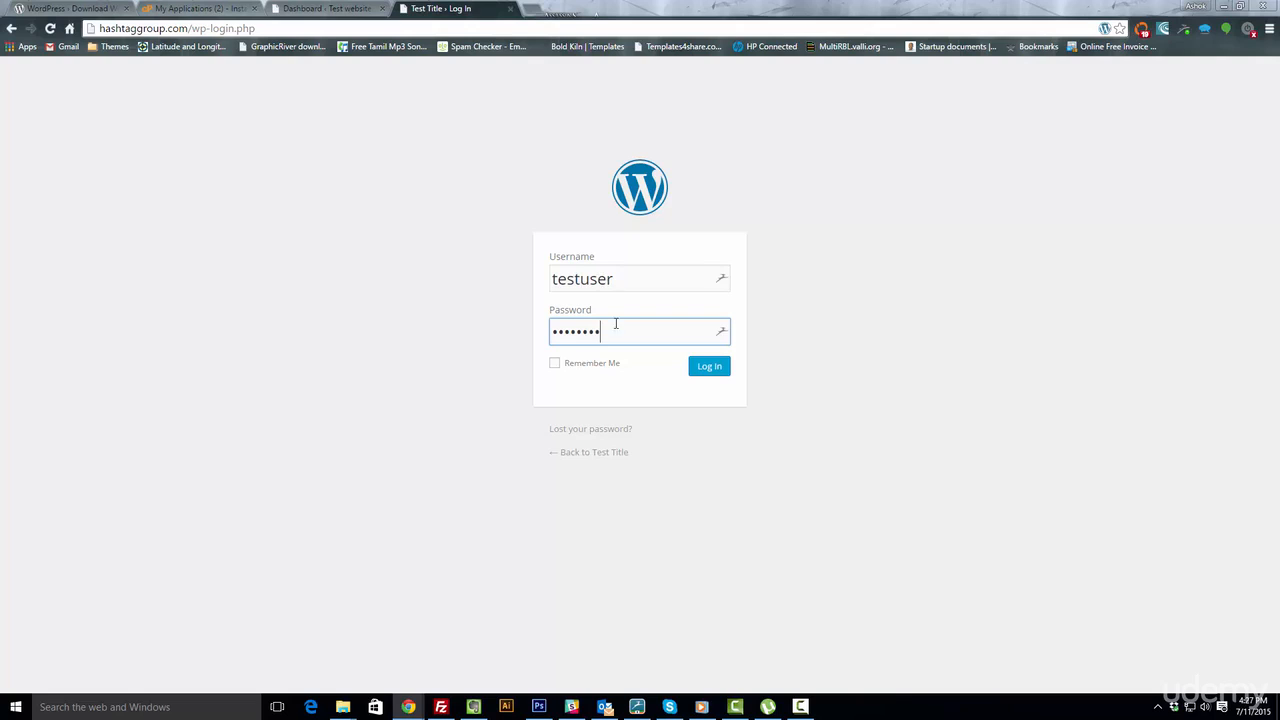
left_click(696, 368)
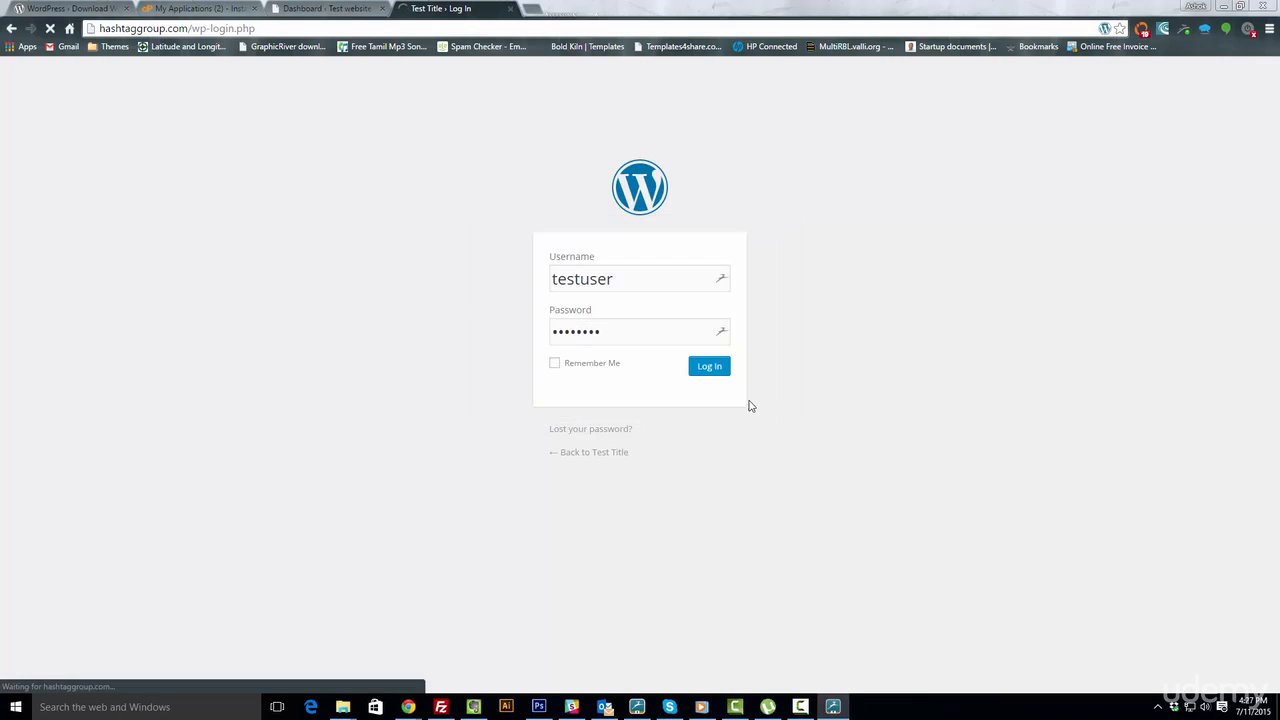
left_click(755, 402)
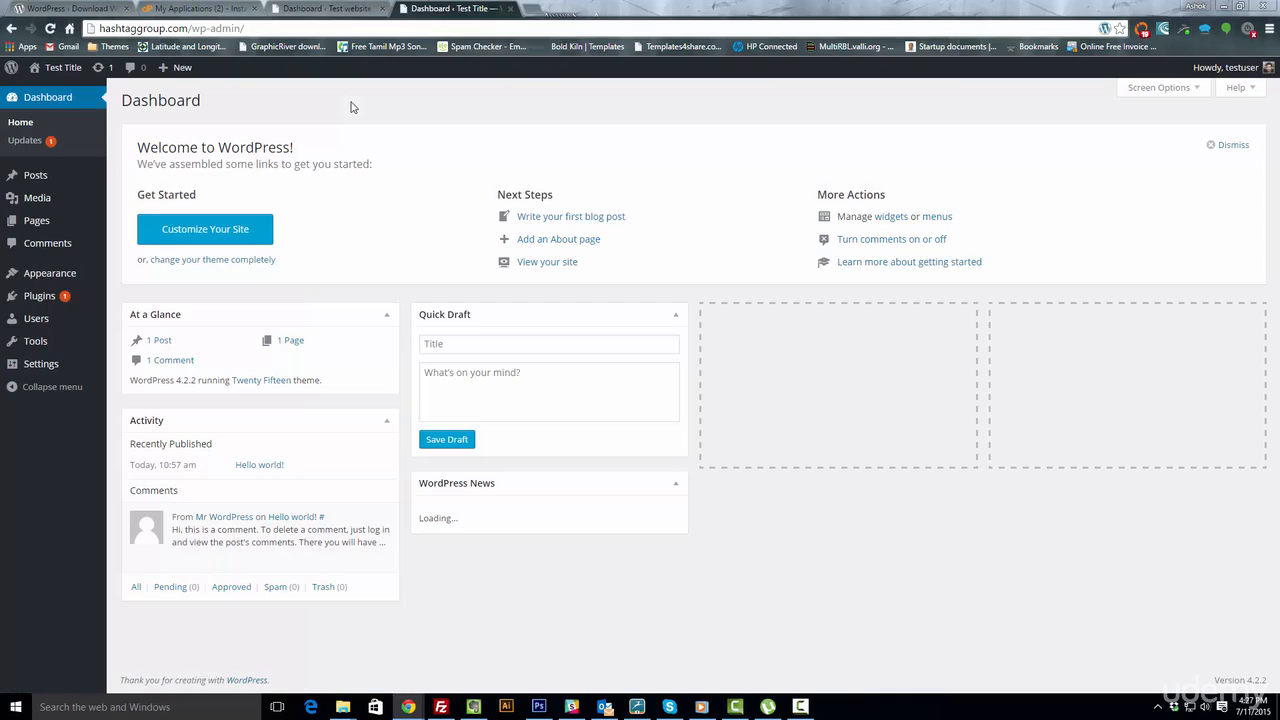
left_click(335, 8)
left_click(437, 8)
left_click(335, 8)
left_click(437, 8)
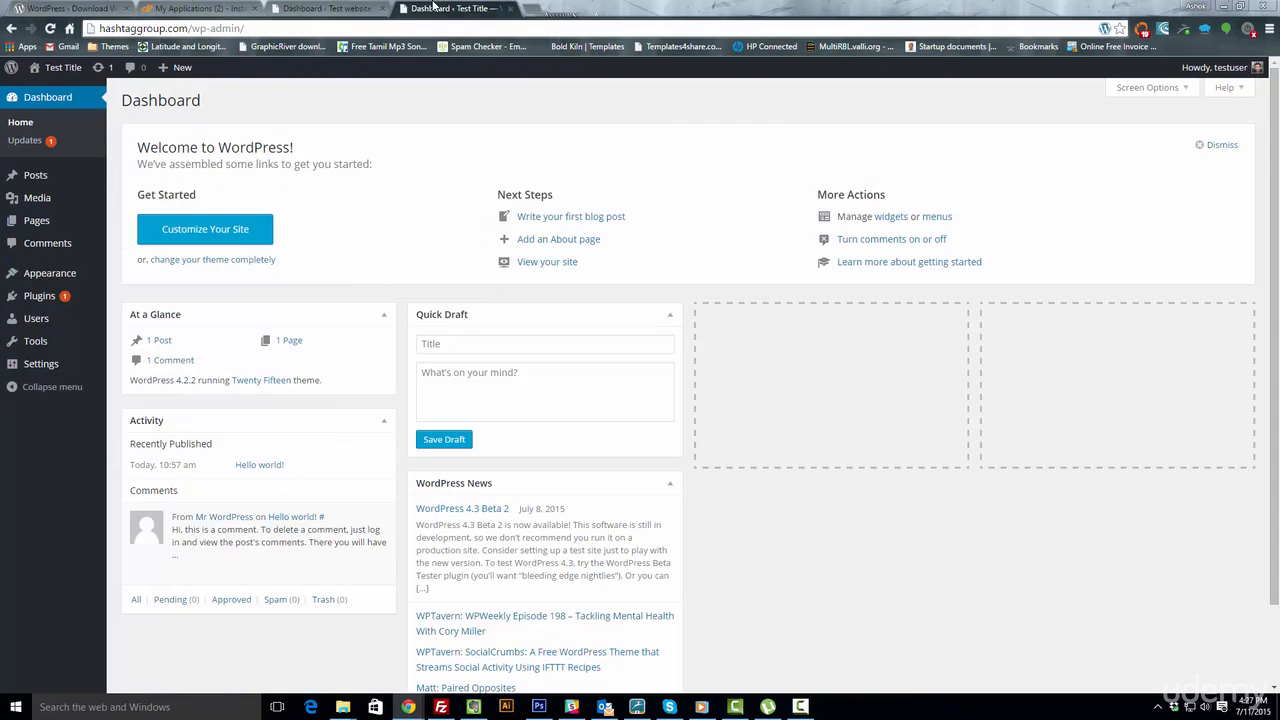
left_click(321, 10)
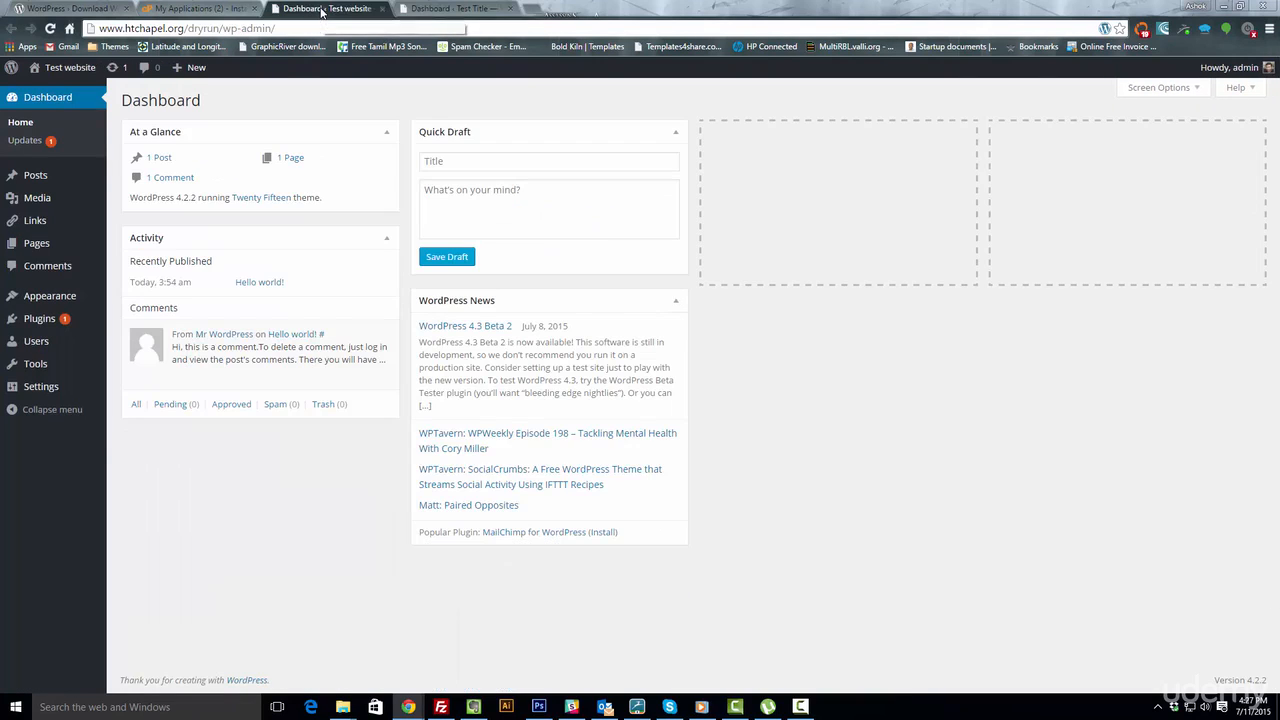
left_click(433, 11)
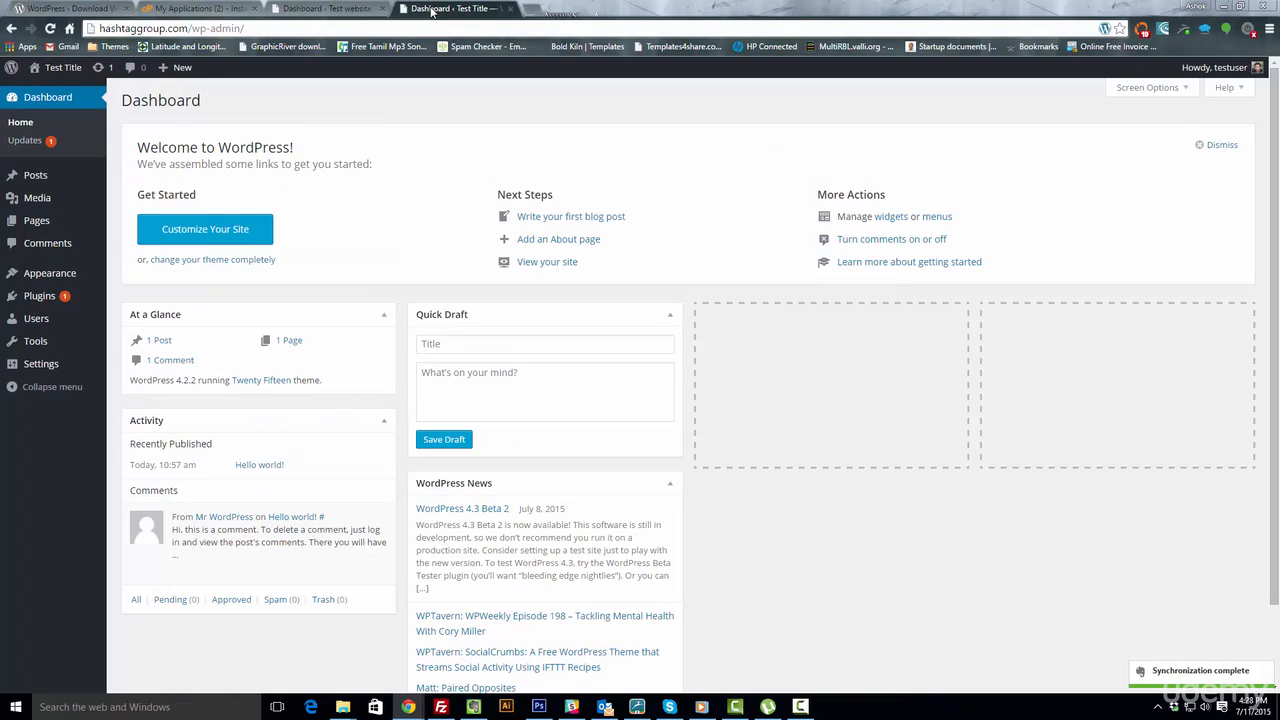